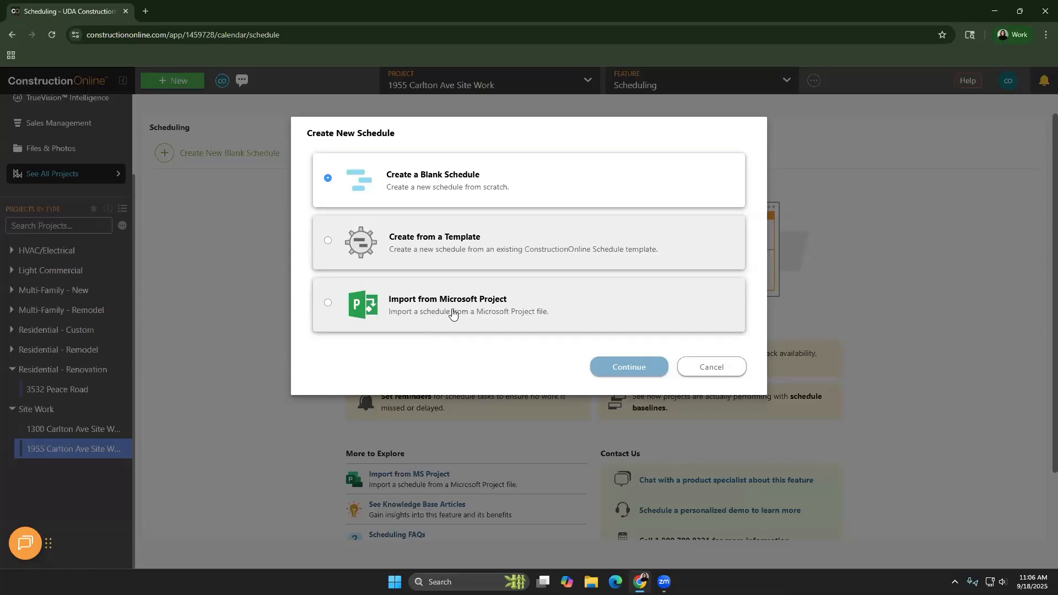
pyautogui.click(473, 262)
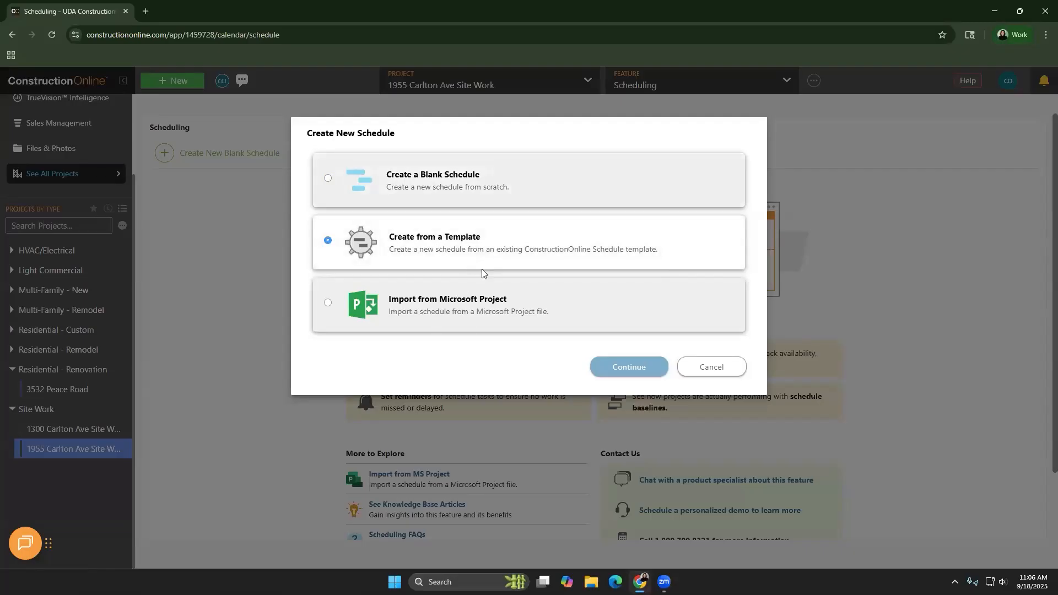
pyautogui.click(617, 370)
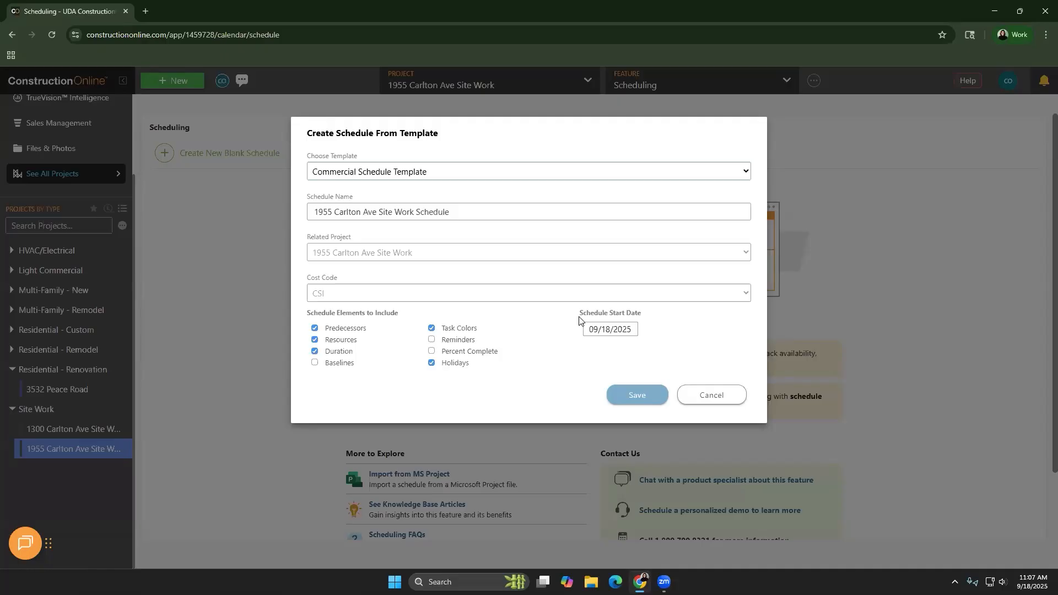
pyautogui.click(433, 174)
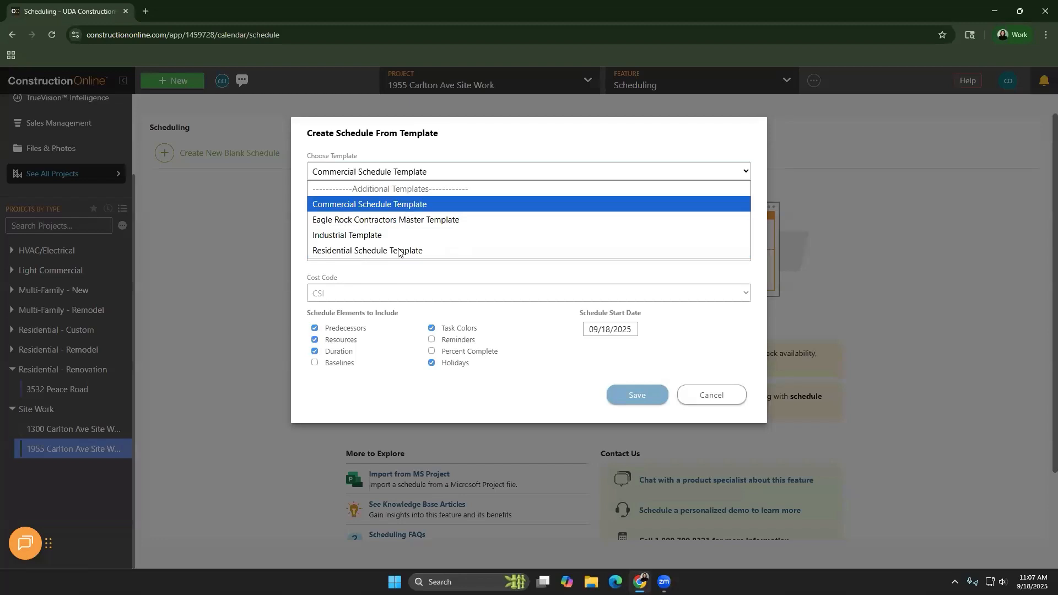
pyautogui.click(374, 204)
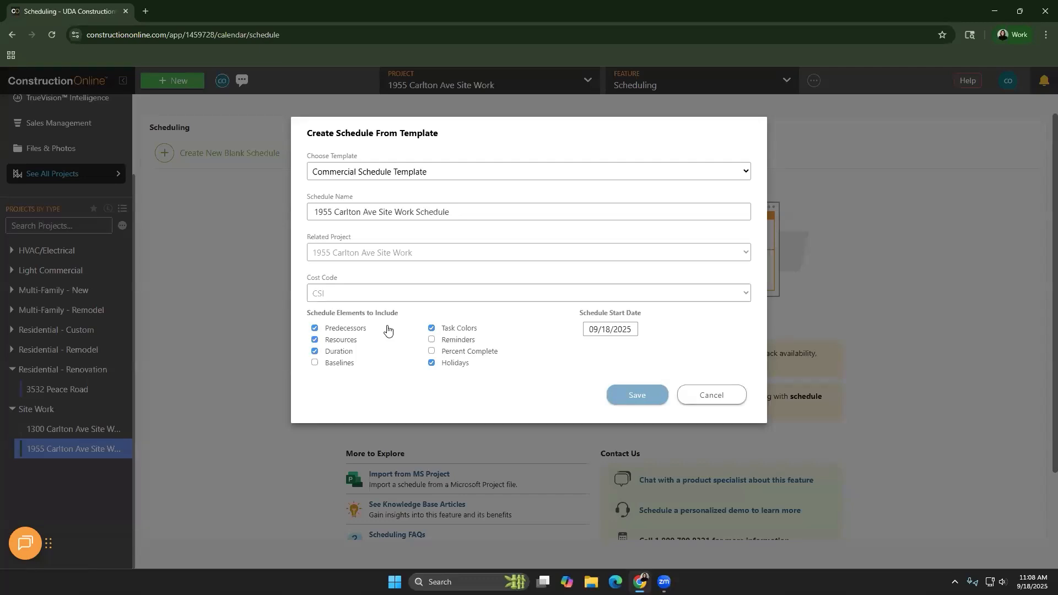
pyautogui.click(340, 341)
pyautogui.click(339, 364)
pyautogui.click(457, 341)
pyautogui.click(464, 352)
pyautogui.click(585, 331)
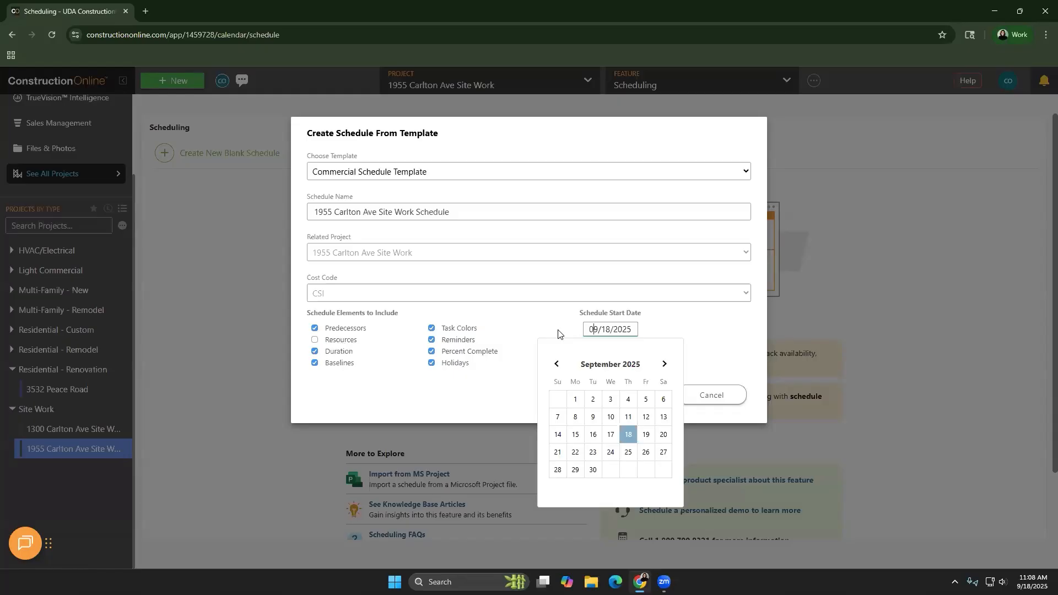
pyautogui.click(560, 333)
pyautogui.click(683, 382)
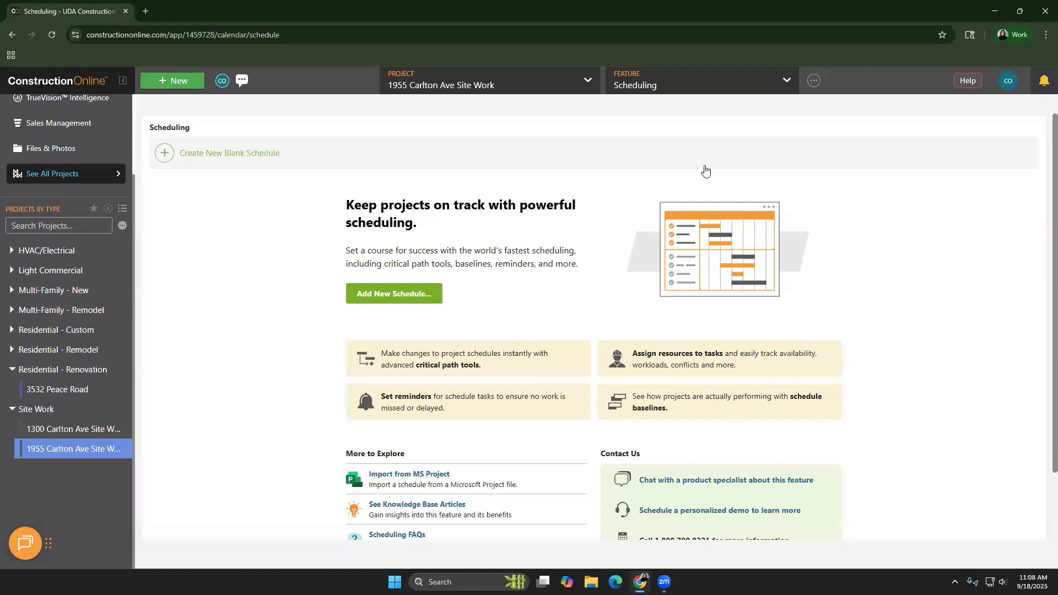
# Generate a schedule from the project's estimate, including items with zero quantity, and open the generated schedule
pyautogui.click(664, 87)
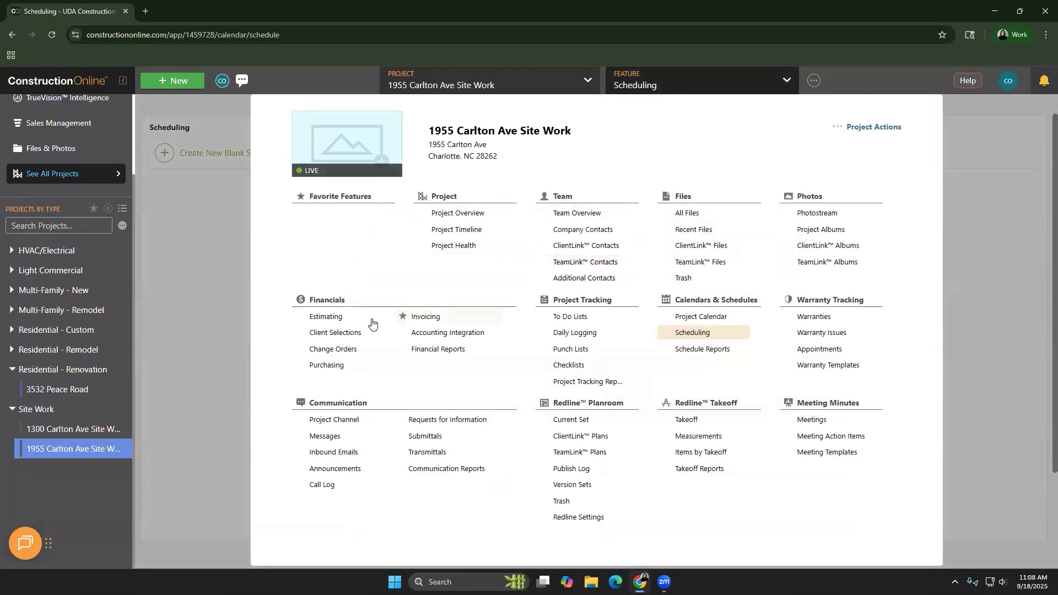
pyautogui.click(362, 324)
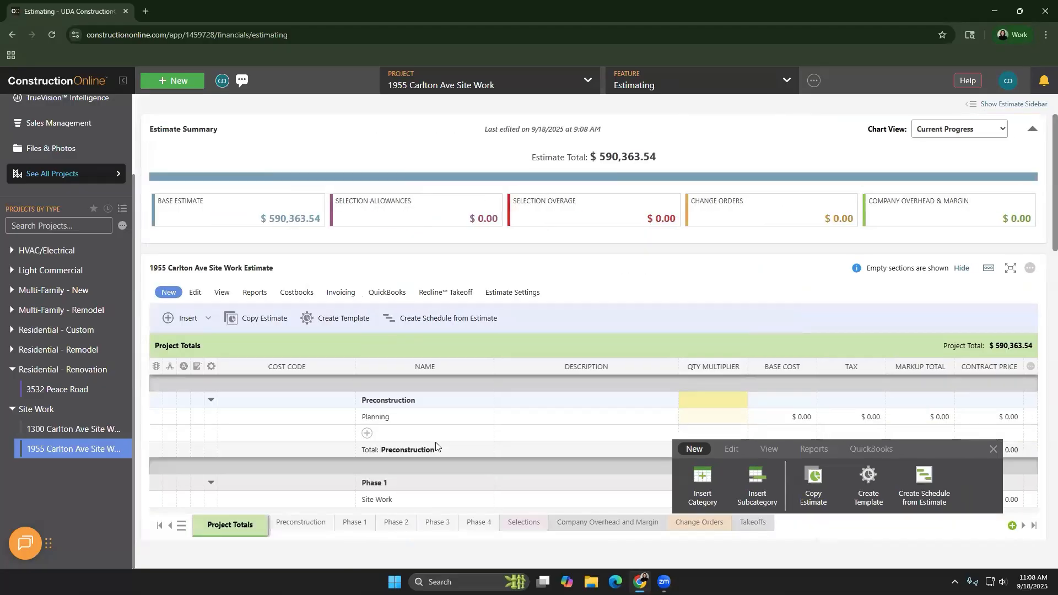
pyautogui.click(433, 320)
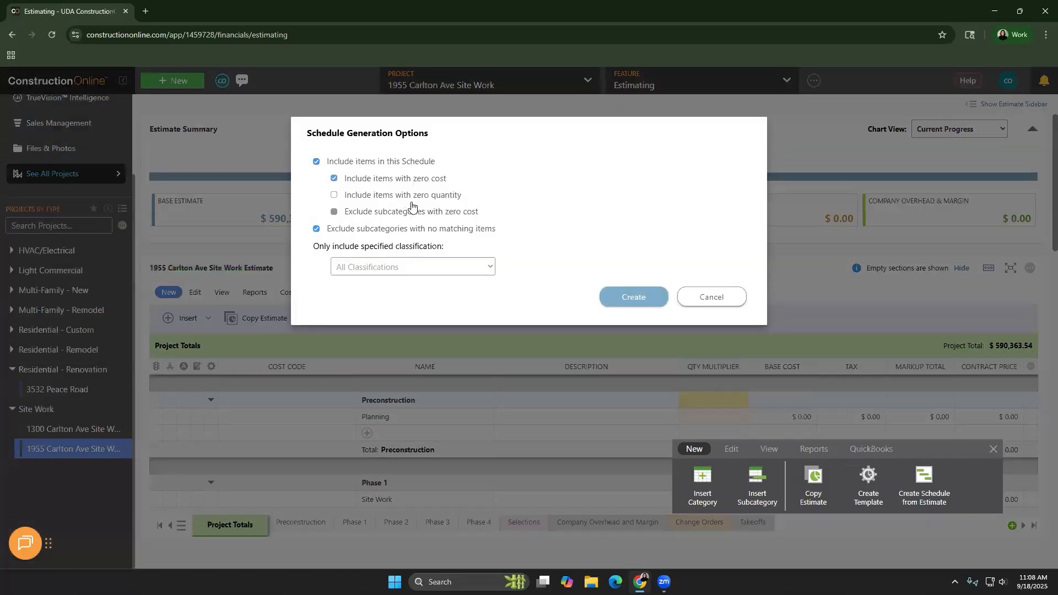
pyautogui.click(409, 200)
pyautogui.click(635, 296)
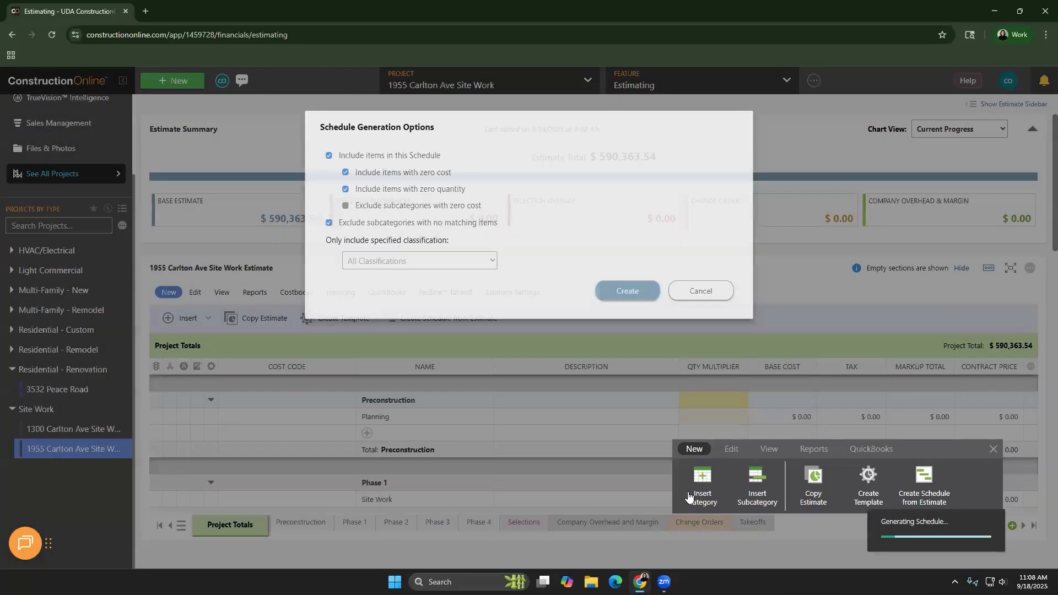
pyautogui.click(983, 529)
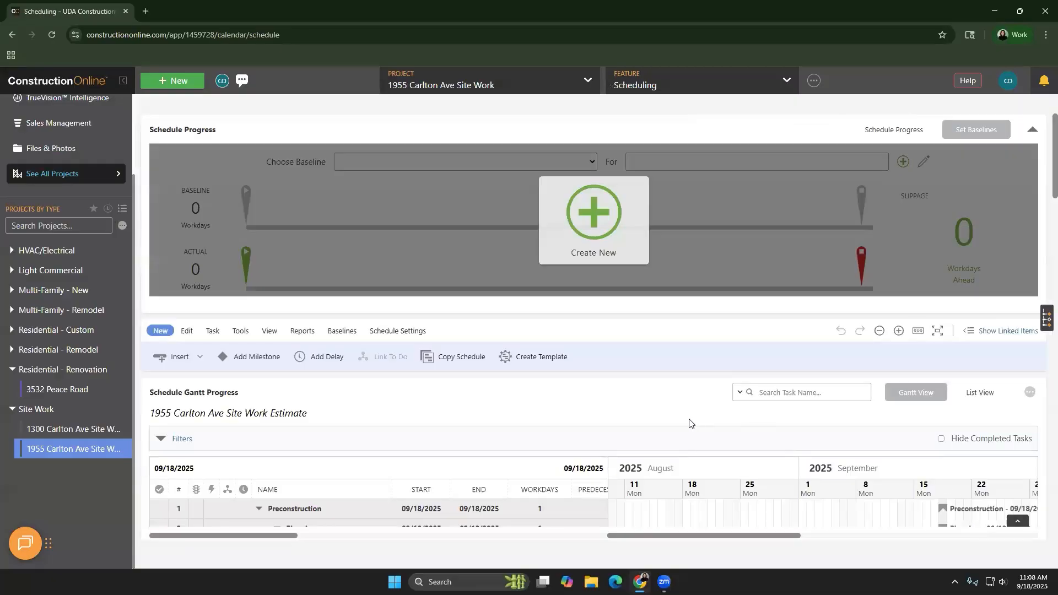
pyautogui.scroll(-5, 687, 422)
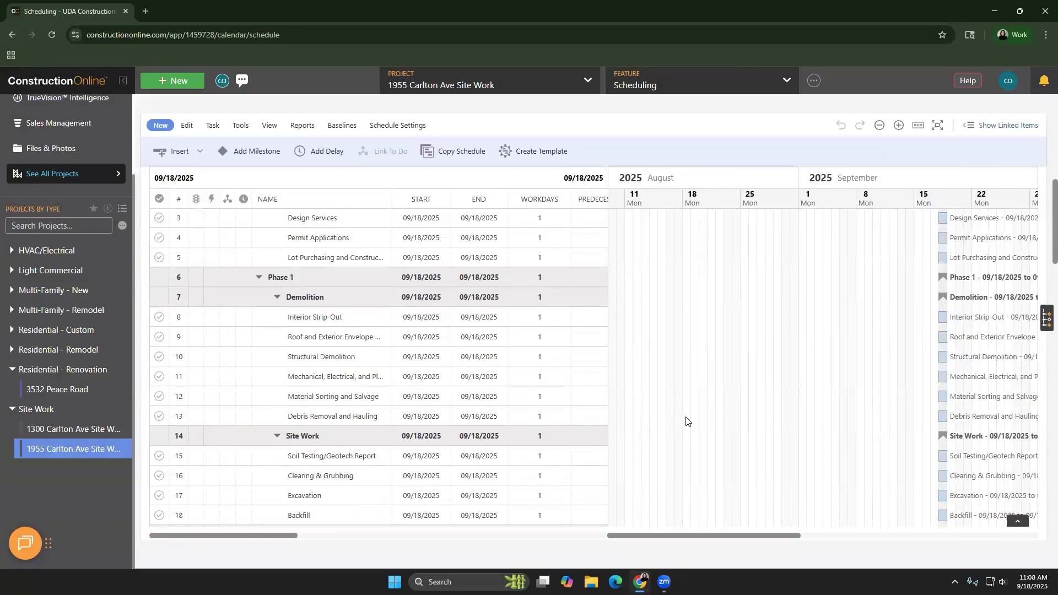
pyautogui.scroll(2, 587, 367)
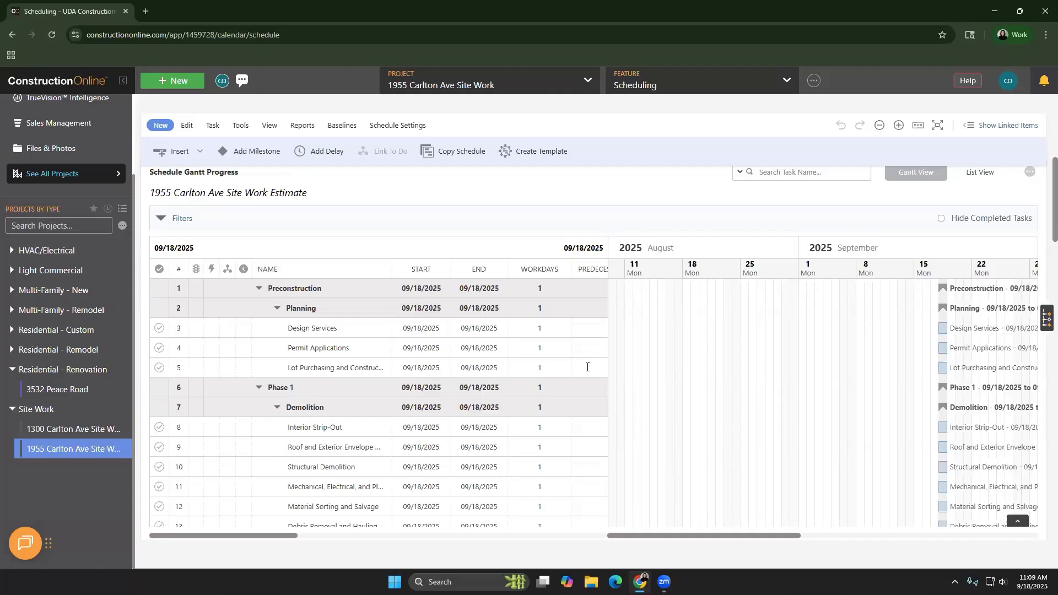
pyautogui.scroll(-2, 386, 391)
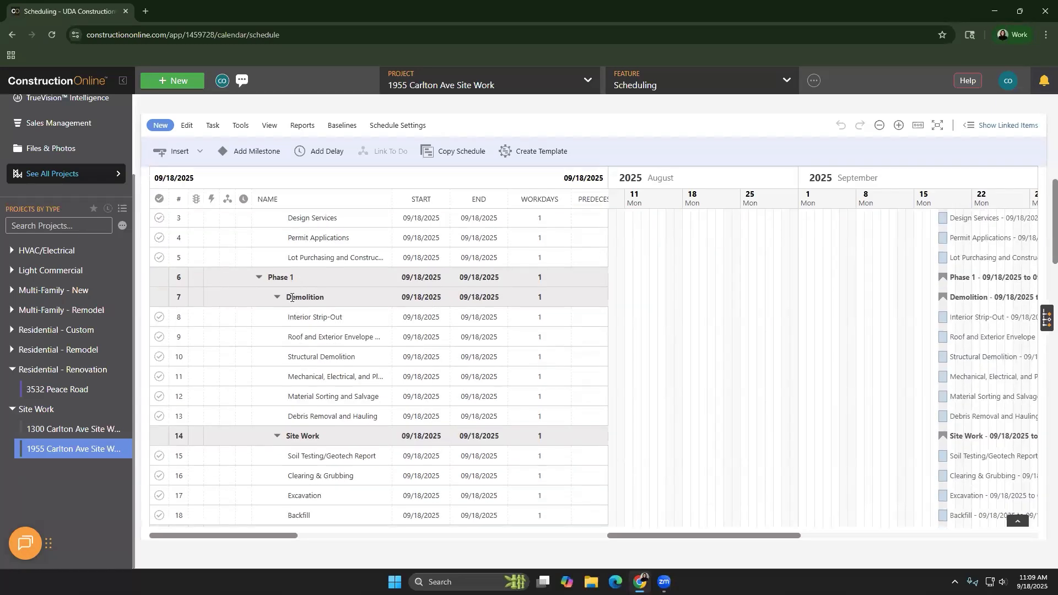
pyautogui.scroll(2, 319, 452)
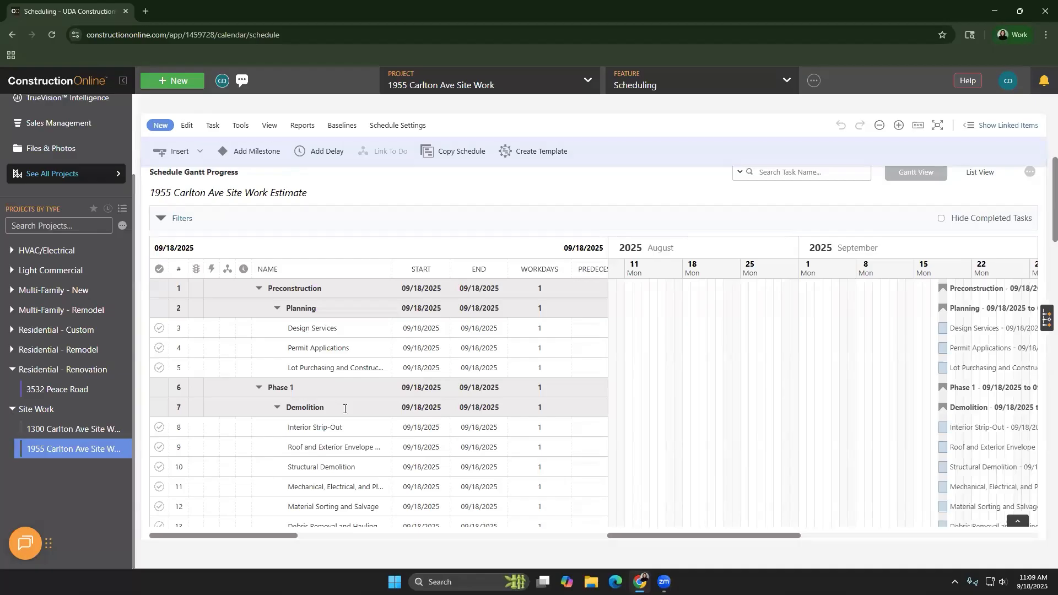
pyautogui.click(199, 153)
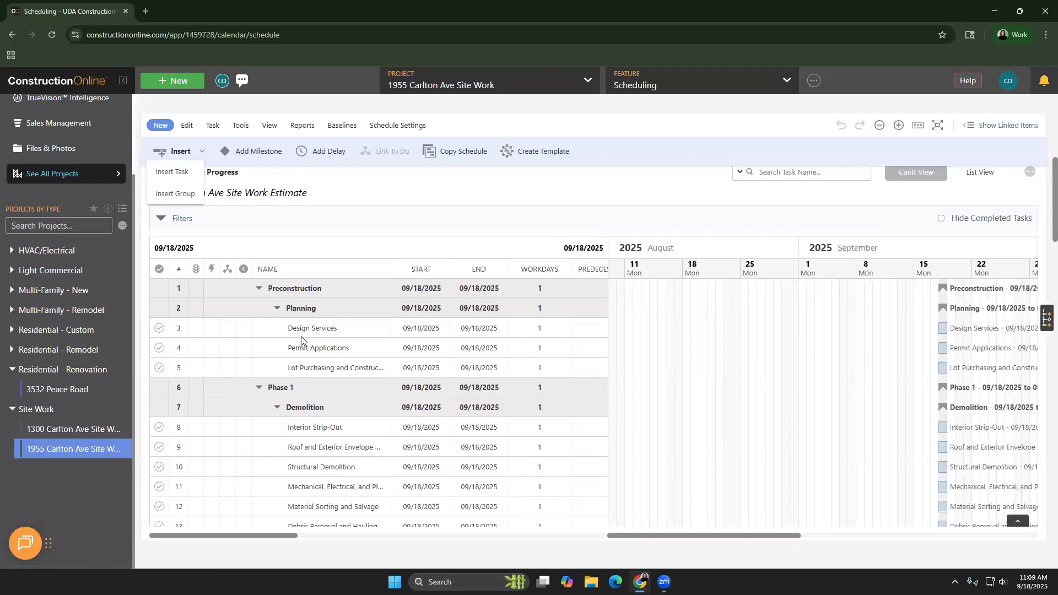
pyautogui.click(410, 186)
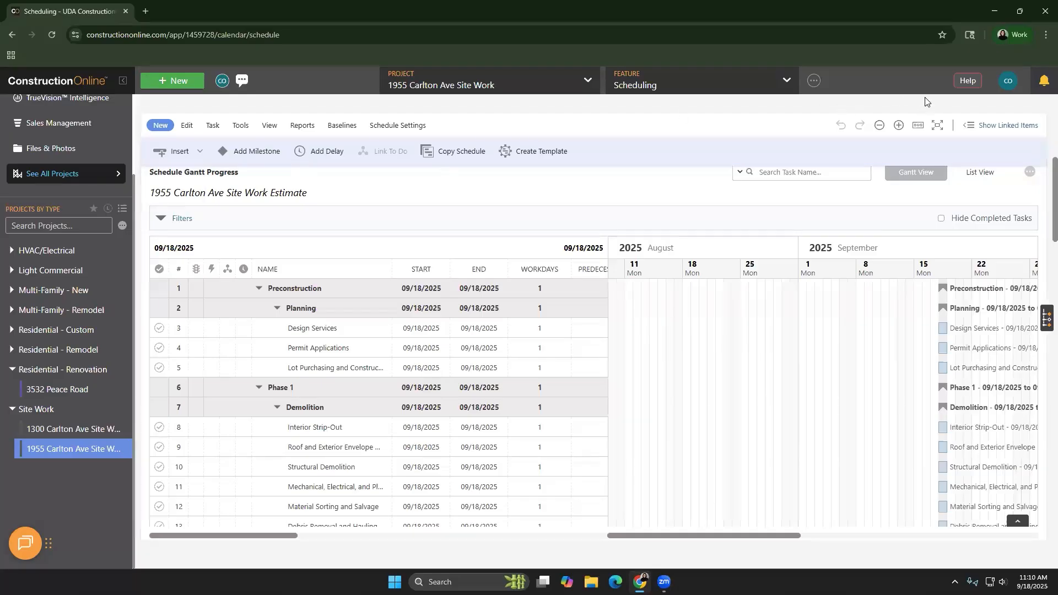
# Show the floating command toolbar over the schedule
pyautogui.click(918, 127)
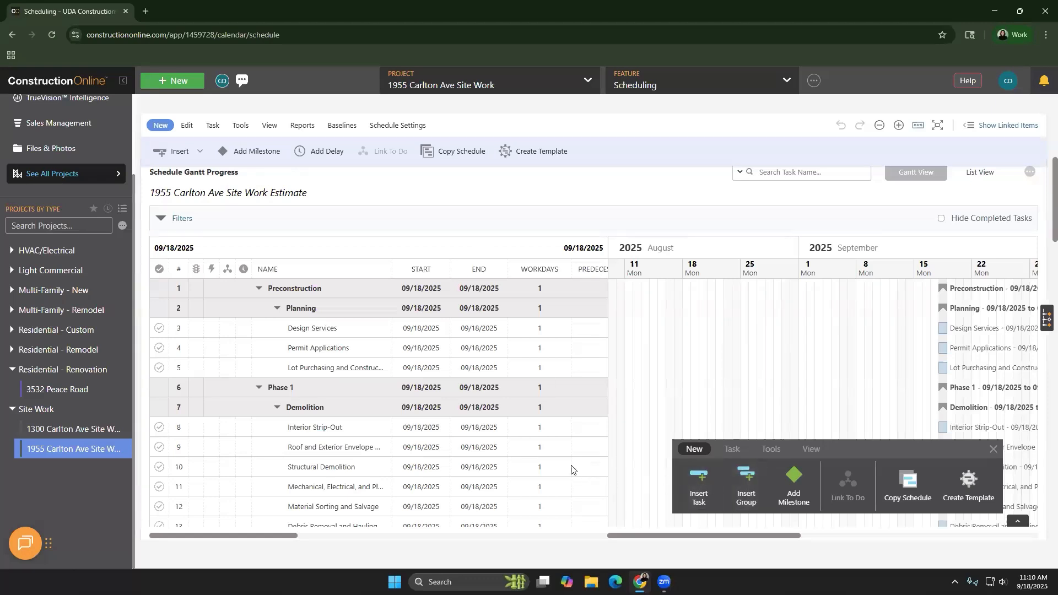
pyautogui.scroll(-3, 575, 385)
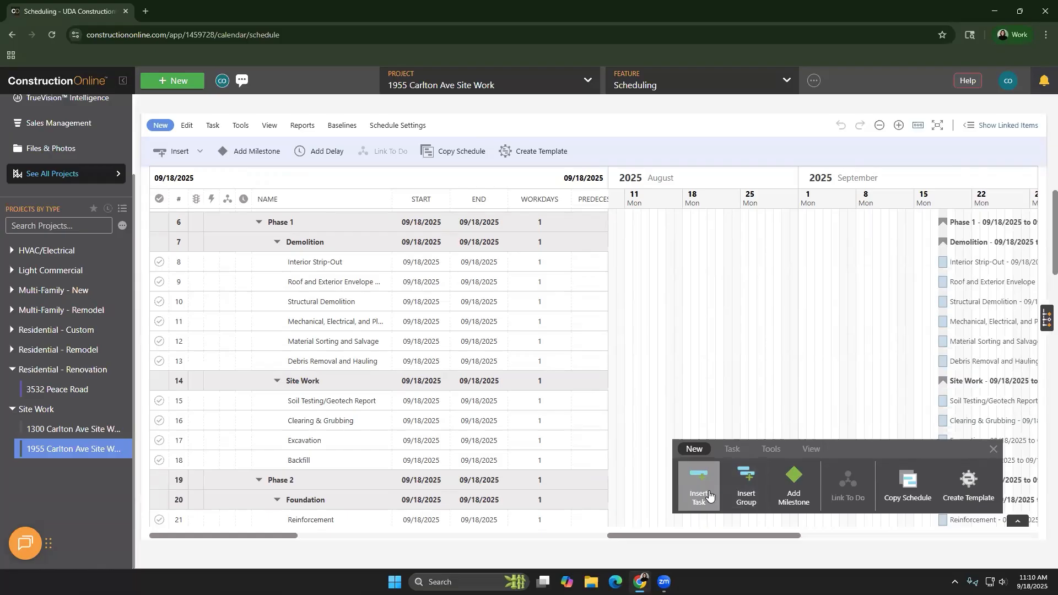
pyautogui.rightClick(313, 280)
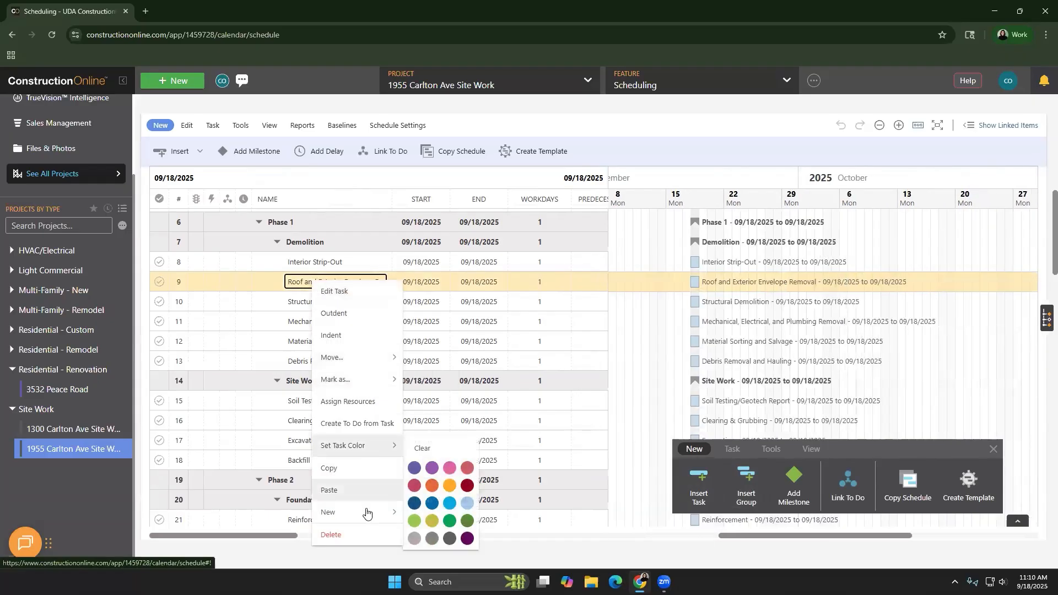
pyautogui.moveTo(370, 512)
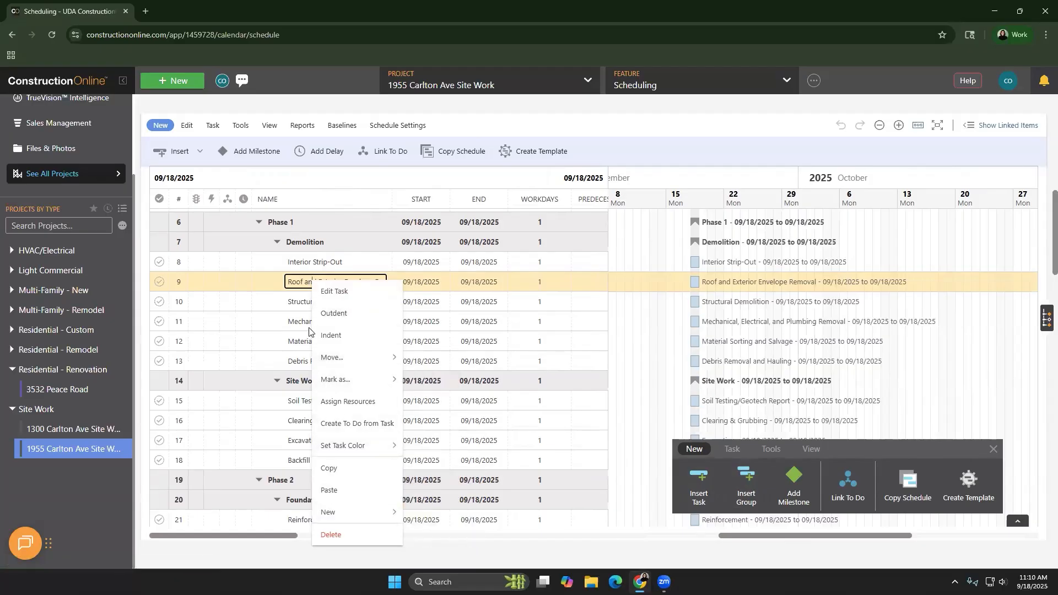
pyautogui.click(423, 302)
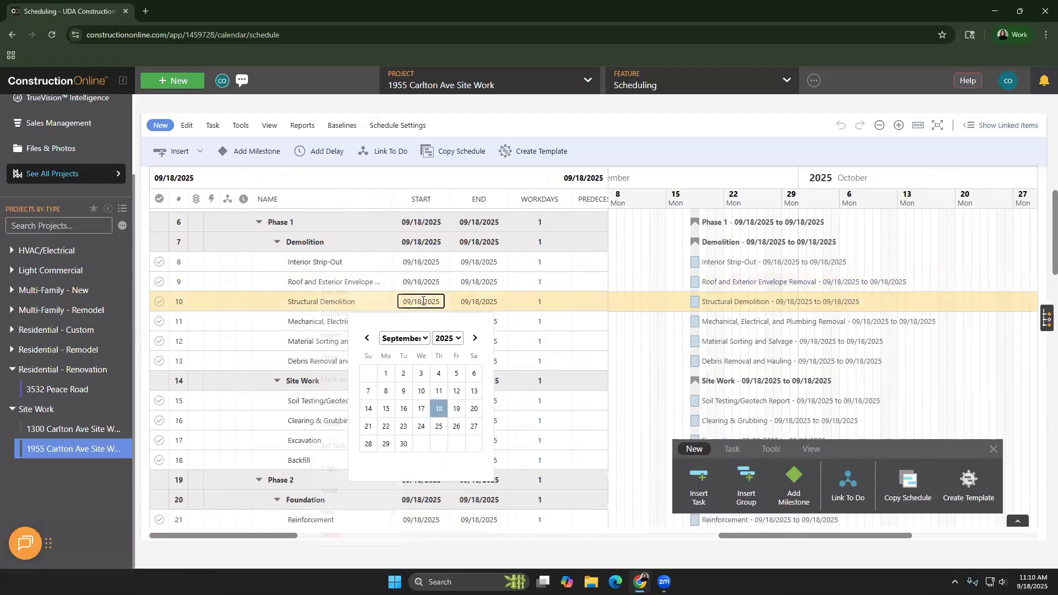
pyautogui.click(339, 302)
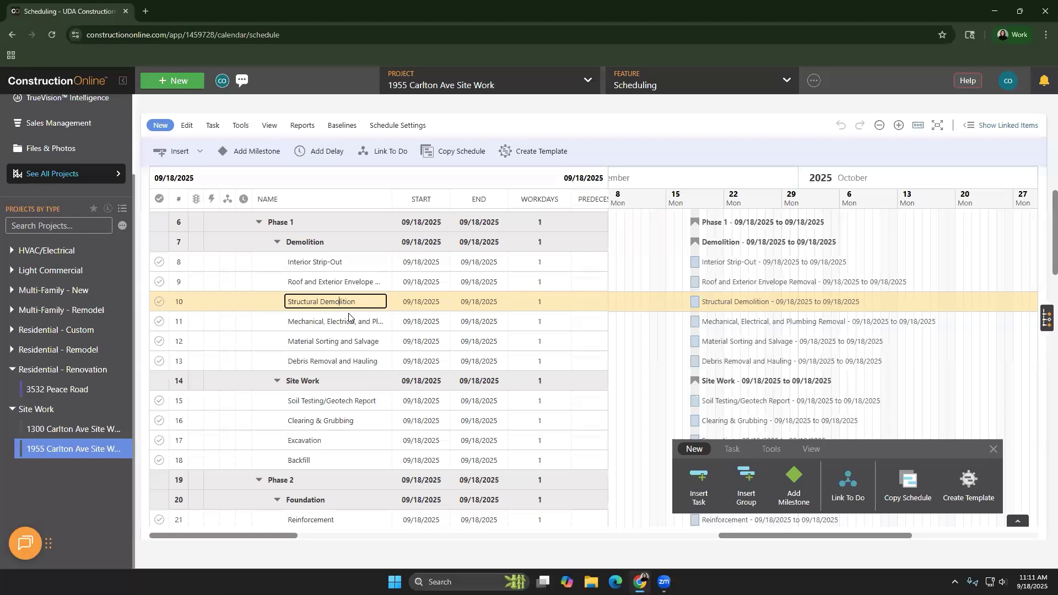
# Move the Backfill task above Excavation, and move both tasks to the start of the Site Work group
pyautogui.click(338, 459)
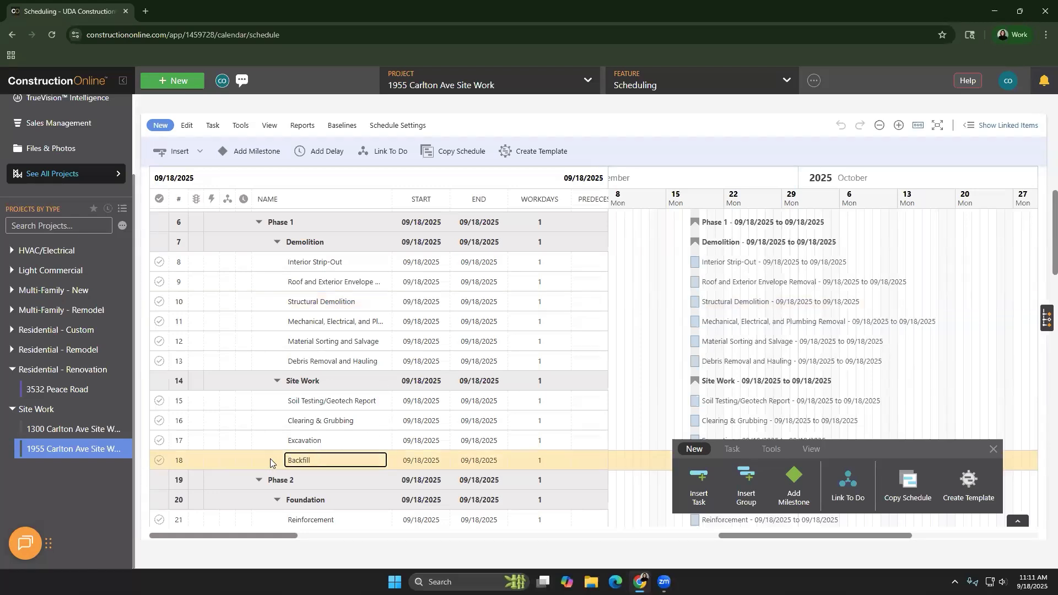
pyautogui.moveTo(270, 459); pyautogui.dragTo(277, 437)
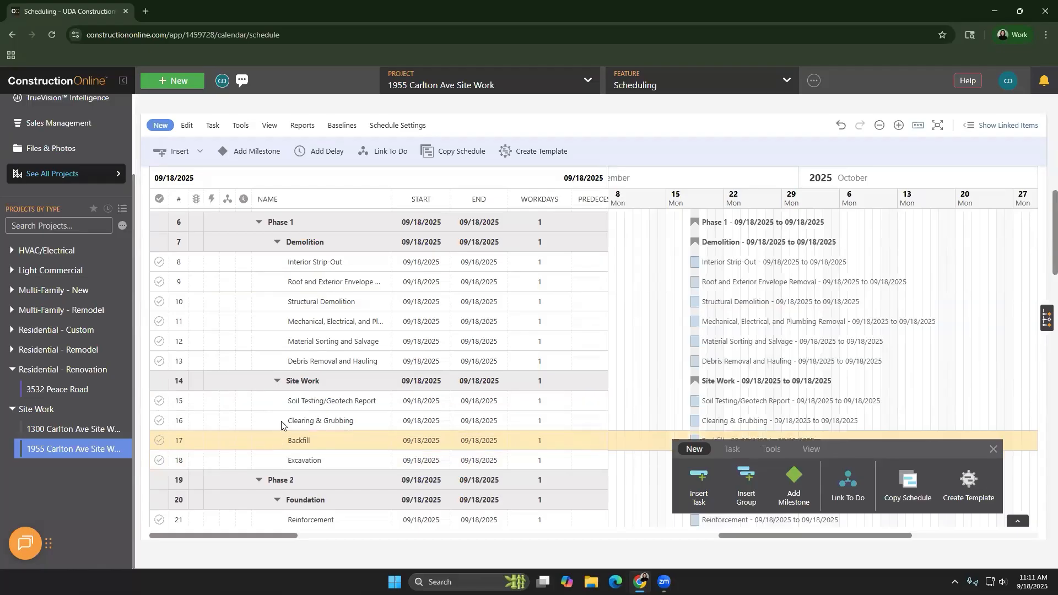
pyautogui.keyDown('ctrl'); pyautogui.click(279, 461); pyautogui.keyUp('ctrl')
pyautogui.moveTo(276, 444); pyautogui.dragTo(277, 411)
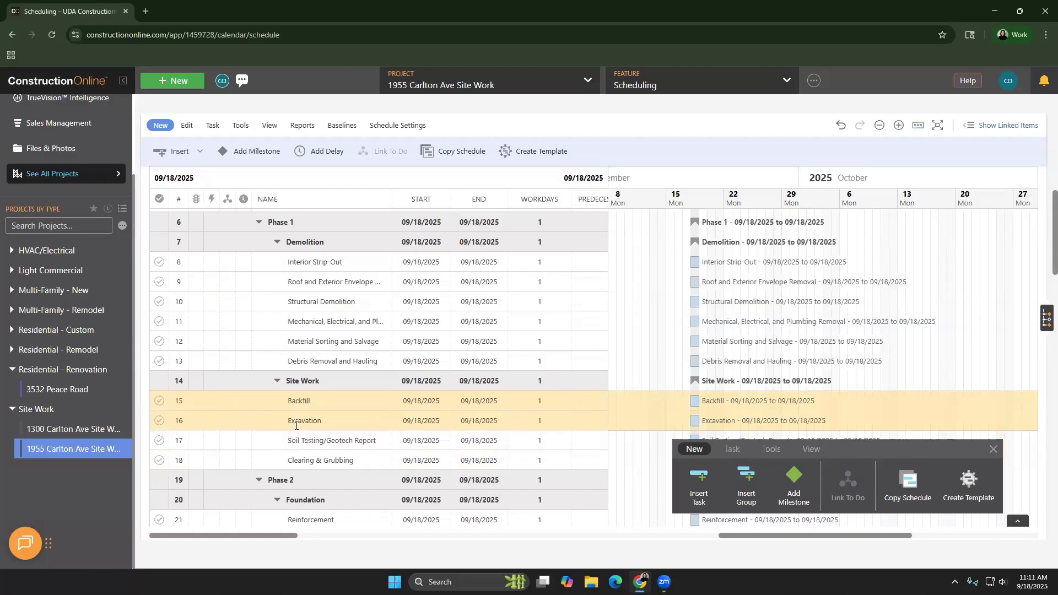
# Display the task commands in the floating toolbar and widen the task grid to show the Predecessors and Cal Days columns
pyautogui.click(731, 451)
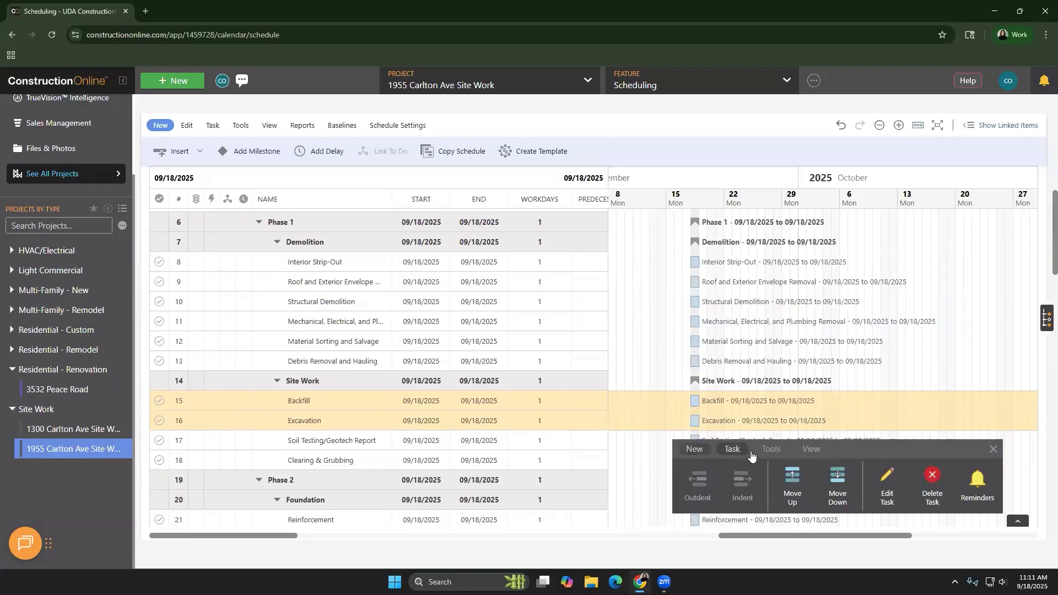
pyautogui.click(826, 494)
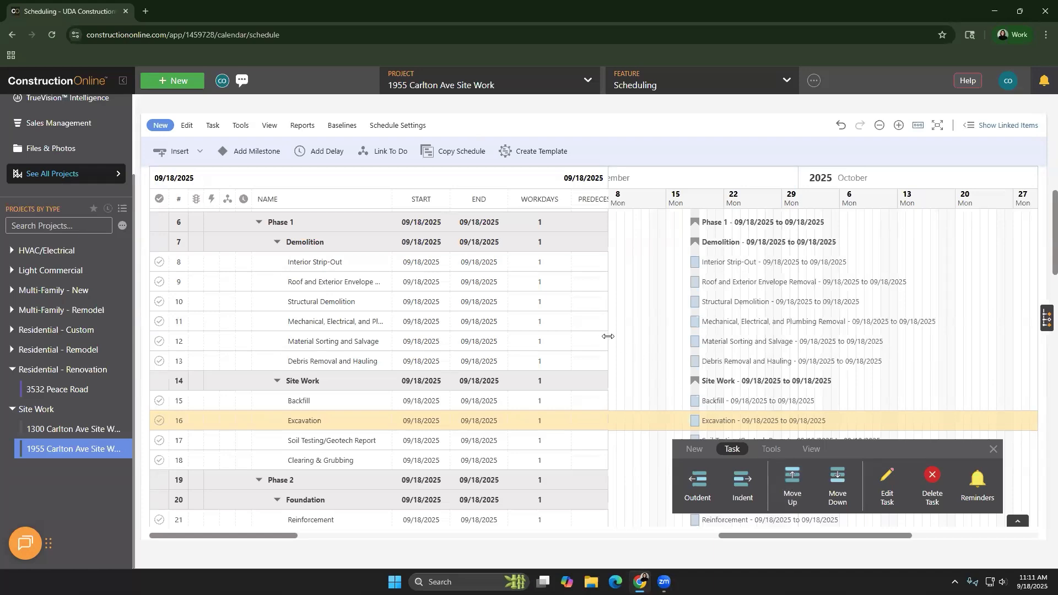
pyautogui.moveTo(607, 336); pyautogui.dragTo(684, 346)
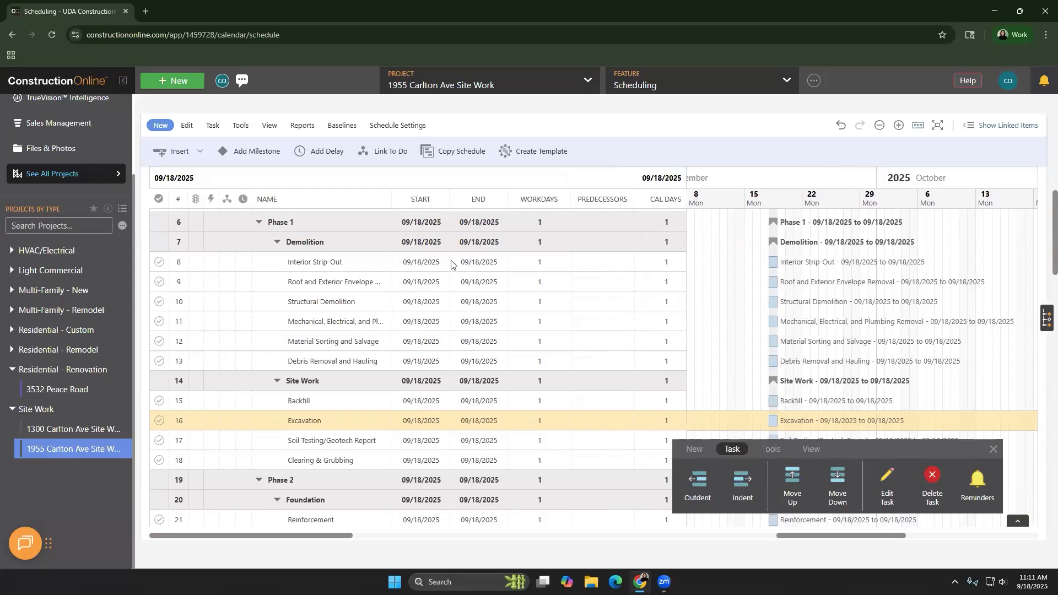
# Set the duration of the Design Services task in the Planning group to 10 workdays
pyautogui.scroll(-2, 448, 269)
pyautogui.scroll(6, 446, 281)
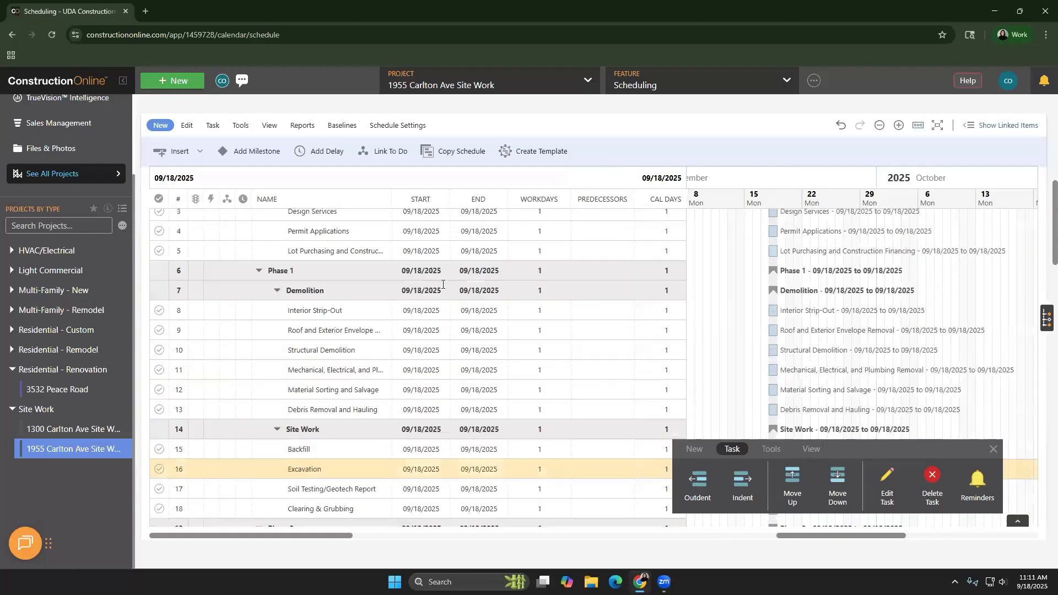
pyautogui.scroll(2, 444, 290)
pyautogui.scroll(-2, 416, 391)
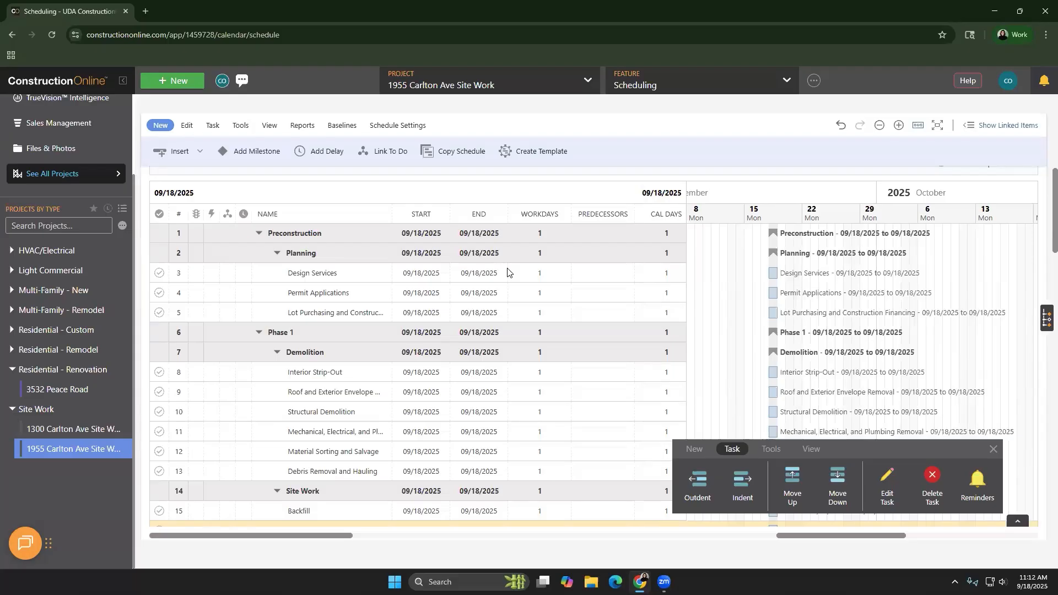
pyautogui.click(550, 273)
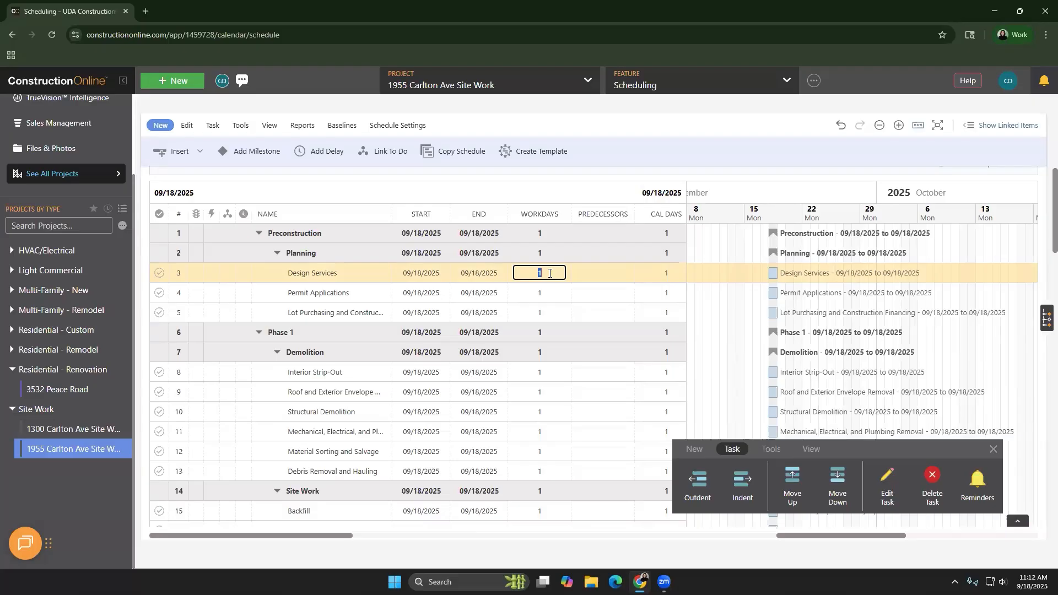
pyautogui.write('10')
pyautogui.click(579, 291)
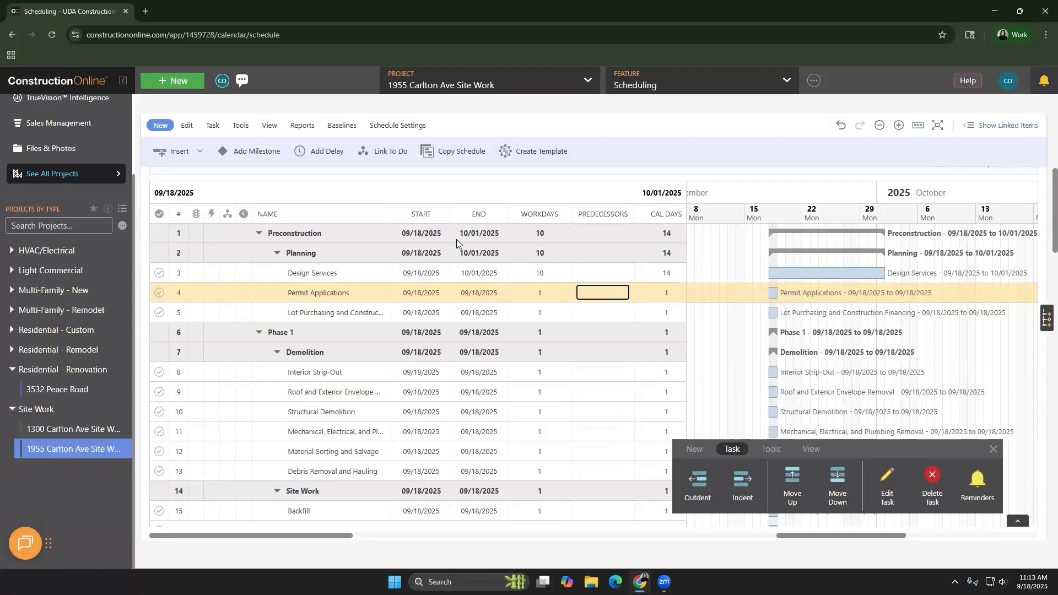
# Open the schedule's workday settings and try switching Monday, Friday, Saturday and Sunday between working and non-working days
pyautogui.click(236, 126)
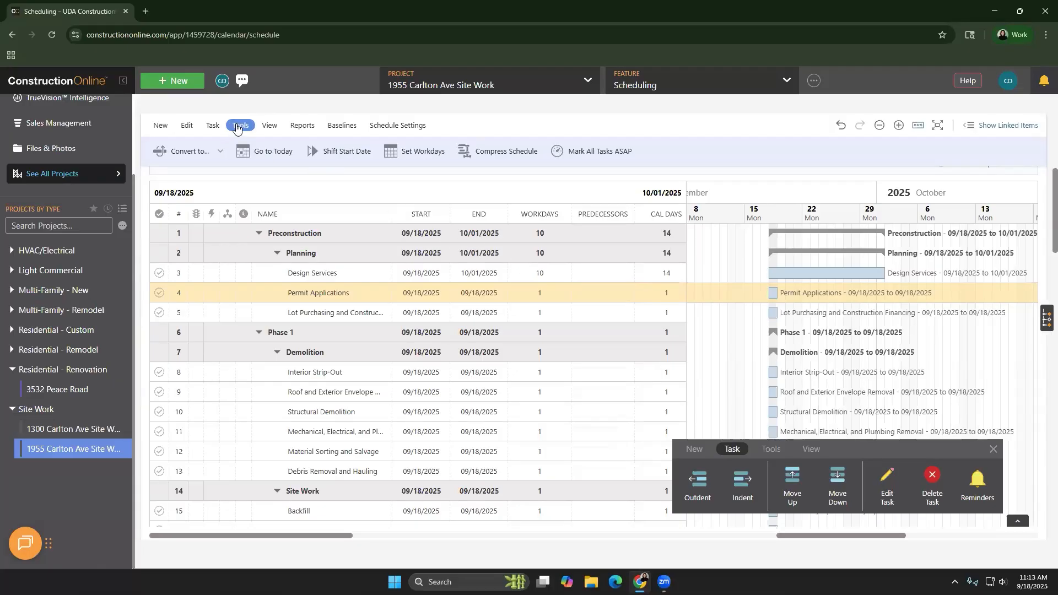
pyautogui.click(416, 157)
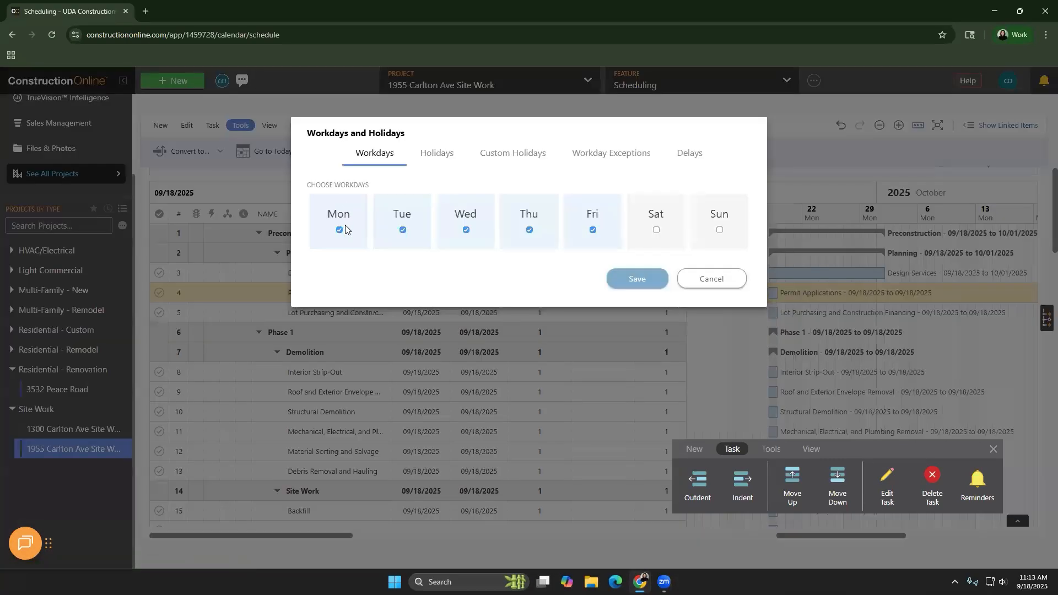
pyautogui.click(340, 231)
pyautogui.click(657, 231)
pyautogui.click(592, 231)
pyautogui.click(720, 231)
pyautogui.click(720, 231)
pyautogui.click(593, 230)
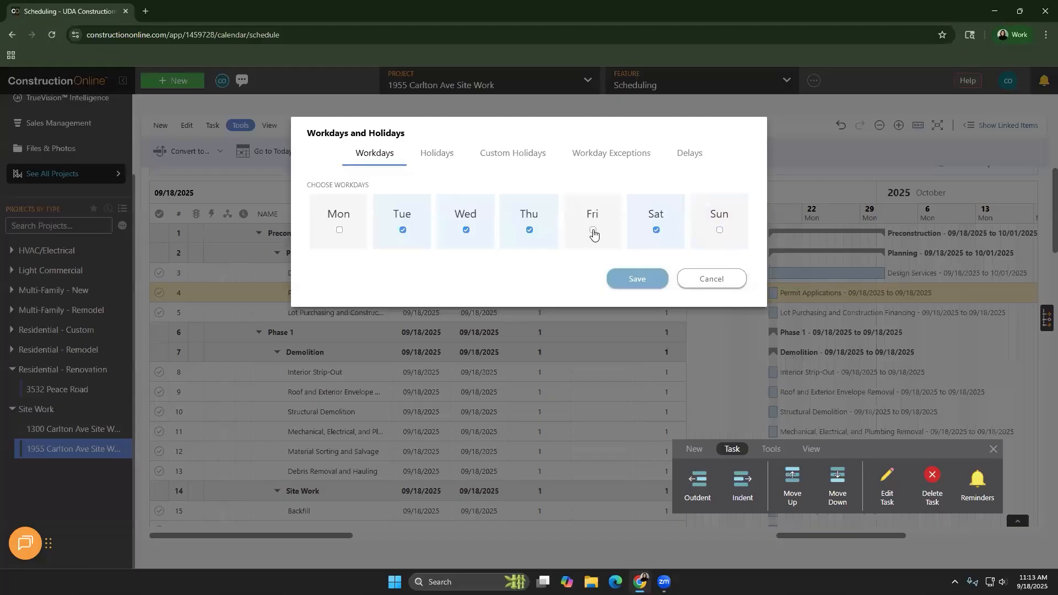
pyautogui.click(339, 230)
# Browse the countries available for the holiday calendar, leaving United States of America selected
pyautogui.click(449, 158)
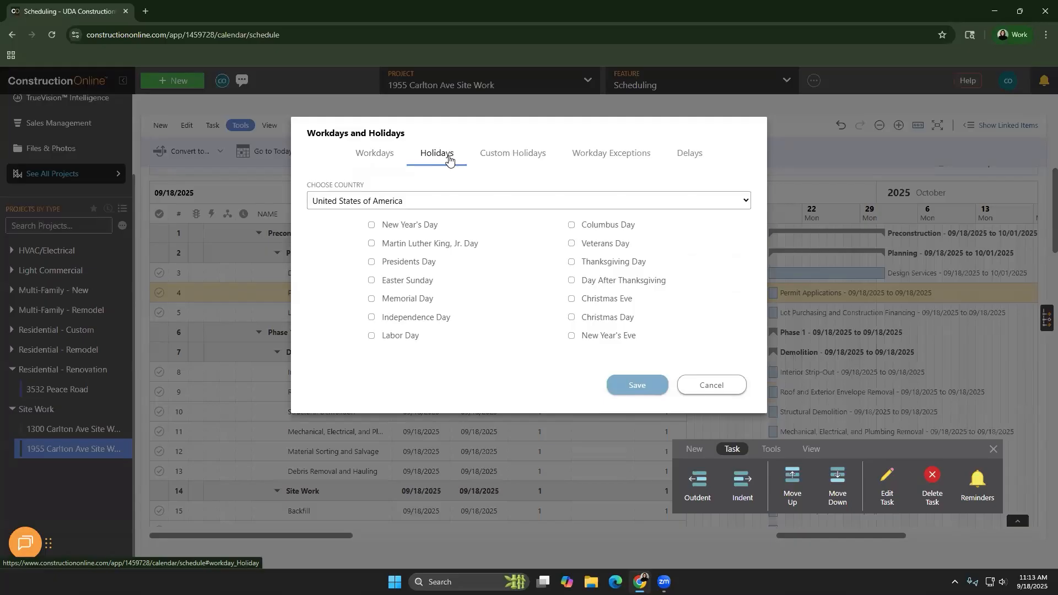
pyautogui.click(444, 202)
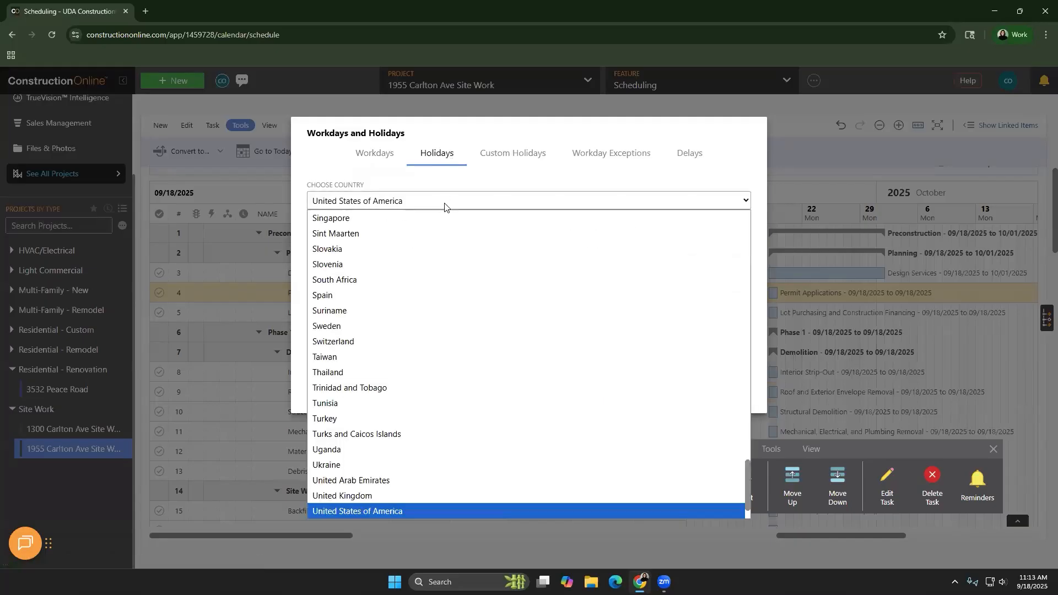
pyautogui.scroll(20, 432, 298)
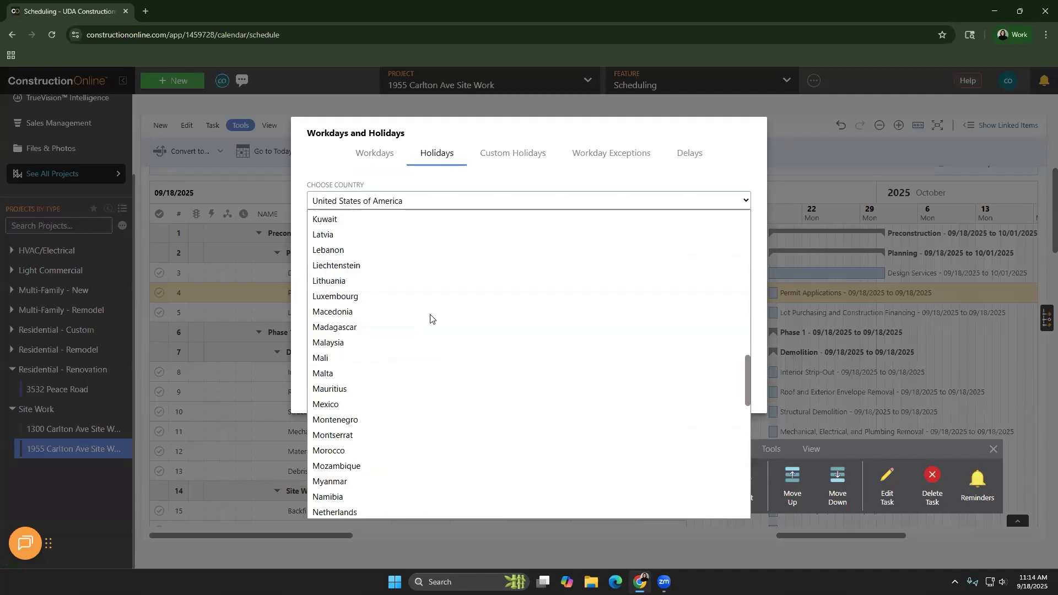
pyautogui.scroll(8, 432, 318)
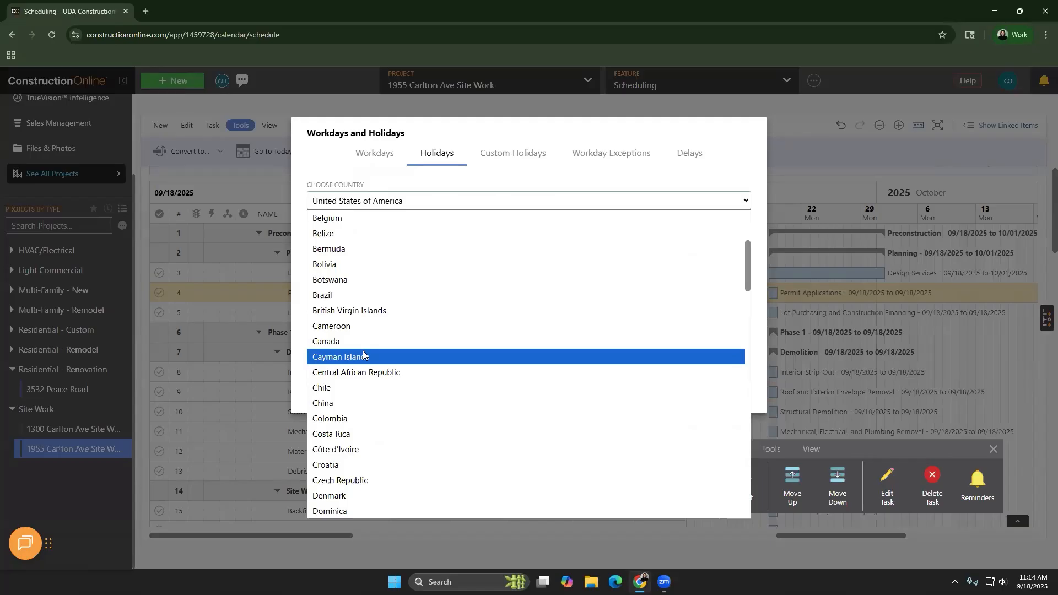
pyautogui.click(360, 198)
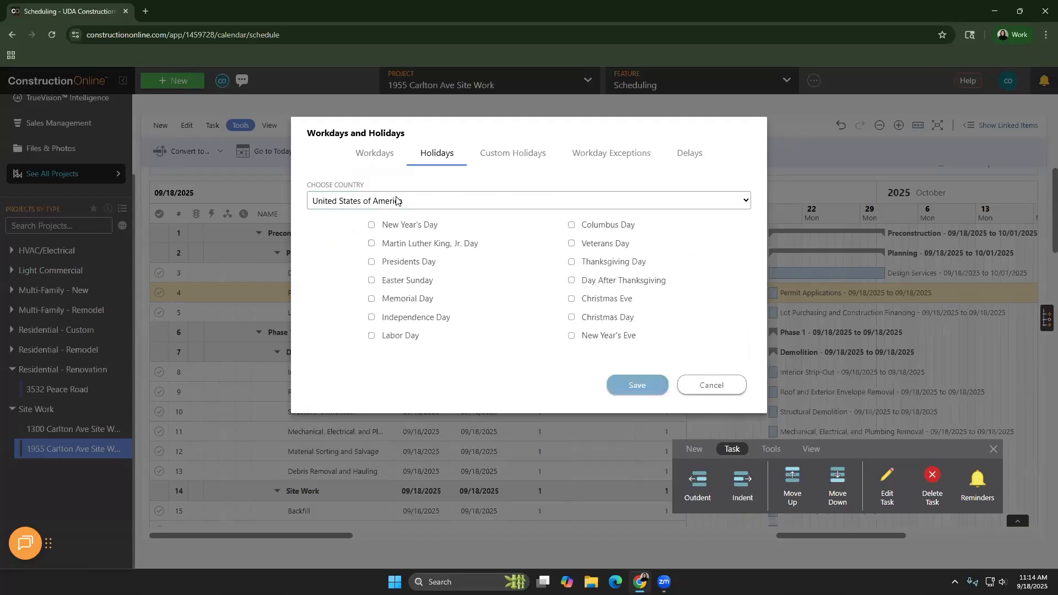
# Select all listed United States holidays except Columbus Day, Veterans Day and New Year's Eve
pyautogui.click(401, 227)
pyautogui.click(402, 245)
pyautogui.click(401, 264)
pyautogui.click(401, 282)
pyautogui.click(402, 300)
pyautogui.click(405, 318)
pyautogui.click(405, 337)
pyautogui.click(592, 319)
pyautogui.click(592, 300)
pyautogui.click(590, 282)
pyautogui.click(590, 263)
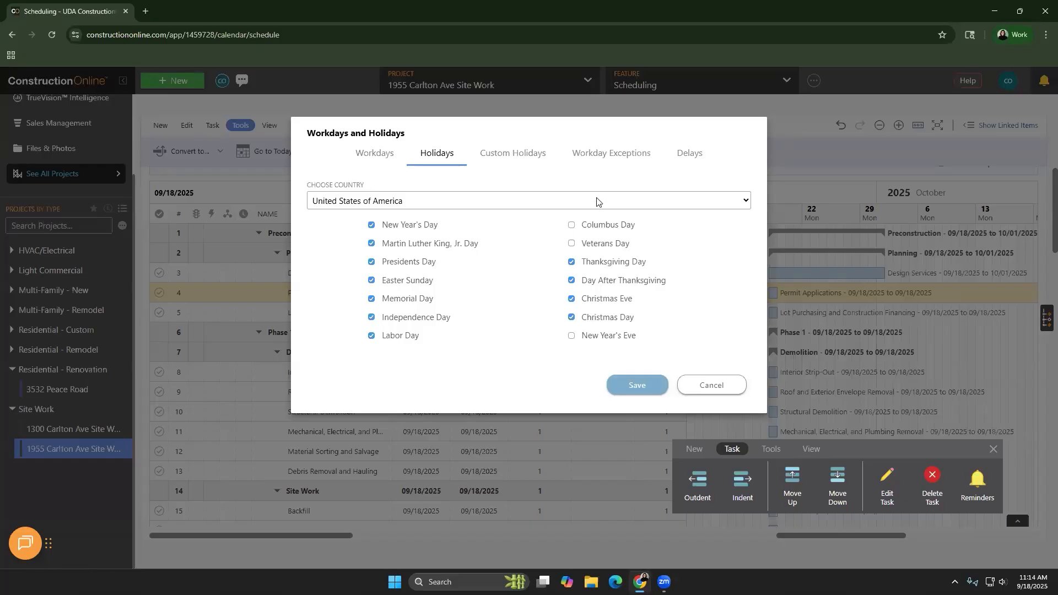
# Review the custom holiday and workday exception settings, and leave the workday and holiday setup without saving
pyautogui.click(533, 160)
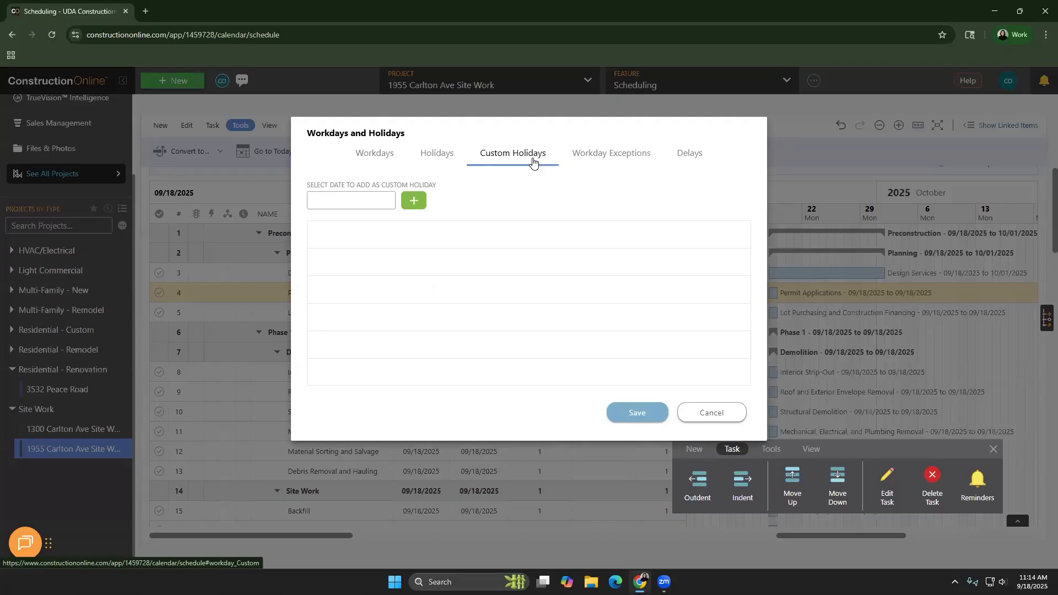
pyautogui.click(604, 163)
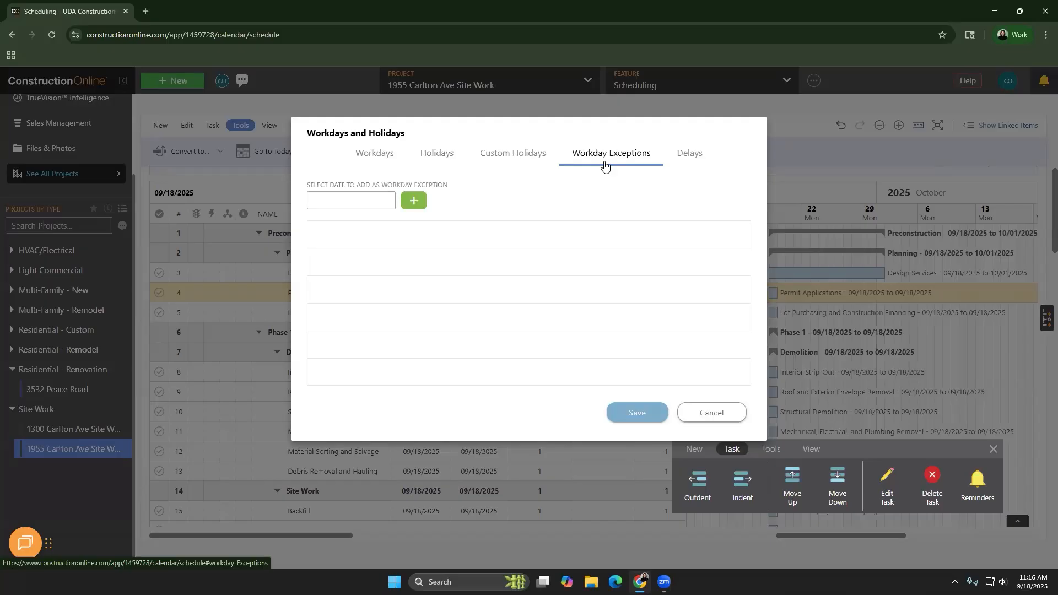
pyautogui.click(711, 412)
# Close the floating command toolbar, and look at the schedule in List View before returning it to Gantt View
pyautogui.click(993, 450)
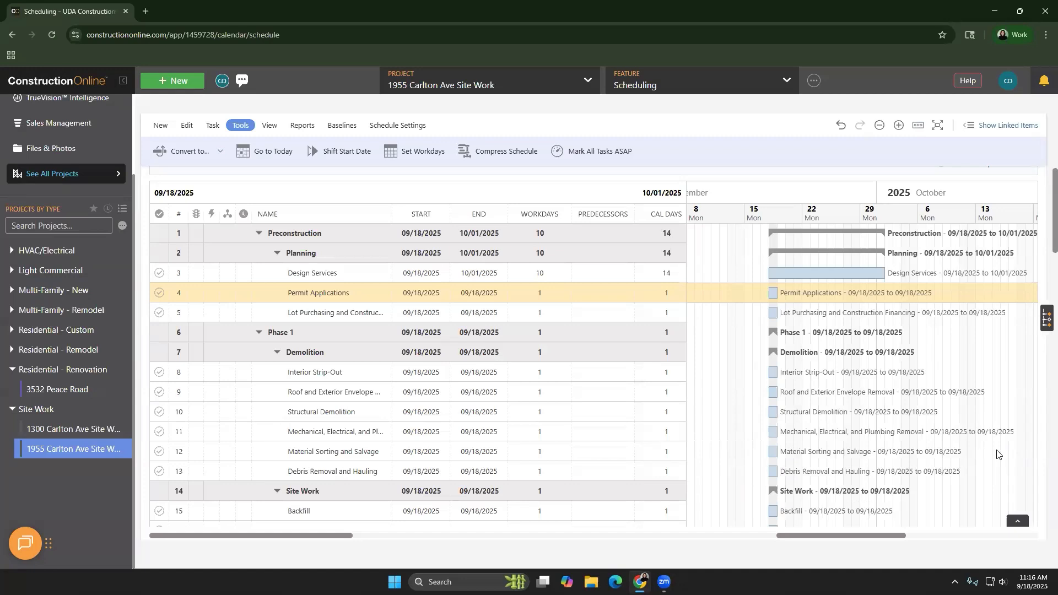
pyautogui.scroll(2, 656, 424)
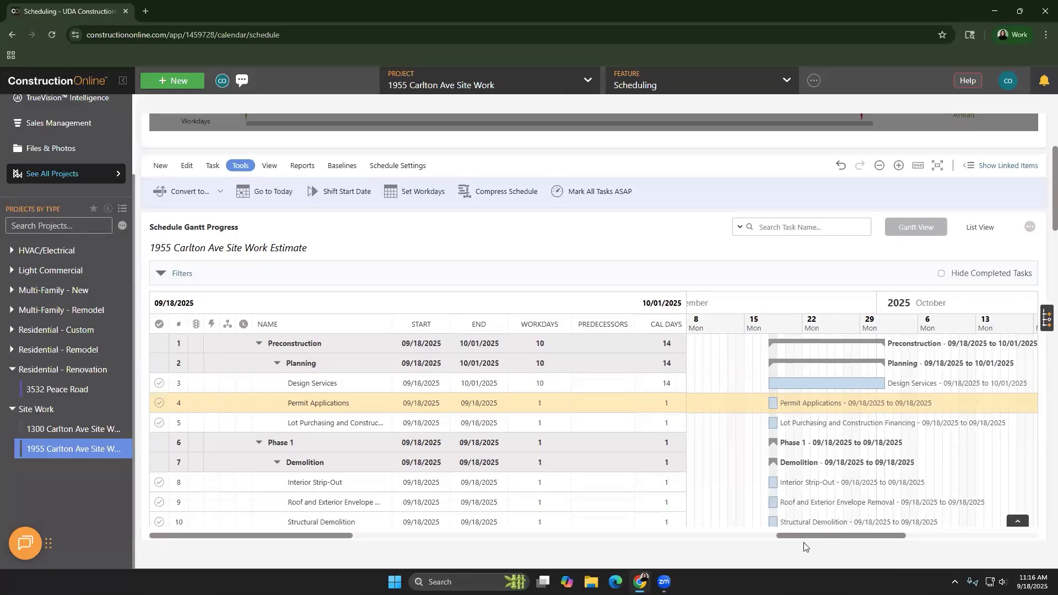
pyautogui.moveTo(806, 536)
pyautogui.mouseDown()
pyautogui.moveTo(887, 530)
pyautogui.moveTo(794, 541)
pyautogui.moveTo(824, 534)
pyautogui.mouseUp()
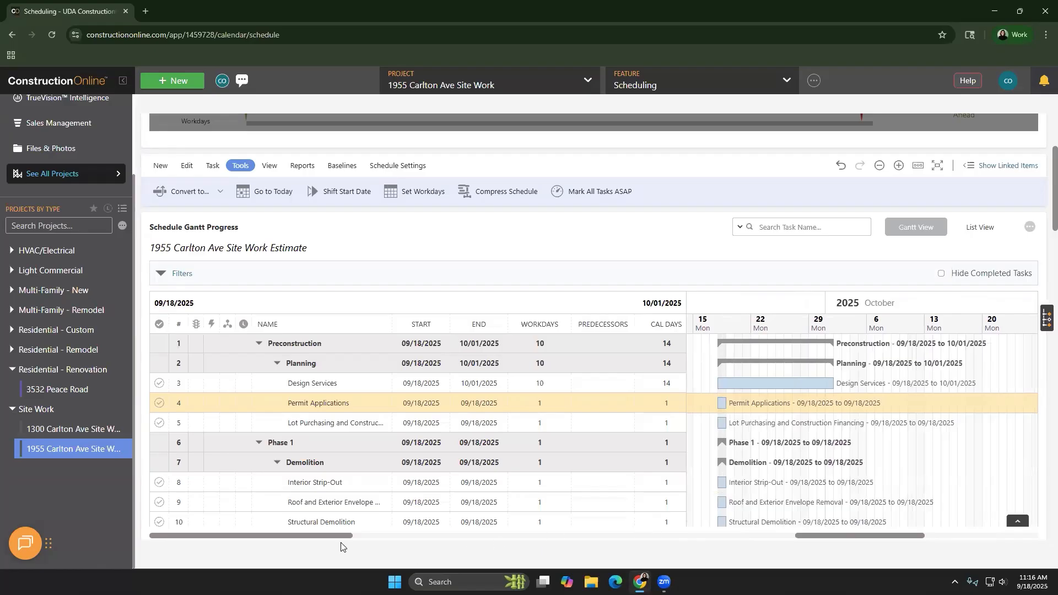
pyautogui.moveTo(341, 537)
pyautogui.mouseDown()
pyautogui.moveTo(397, 538)
pyautogui.moveTo(356, 540)
pyautogui.mouseUp()
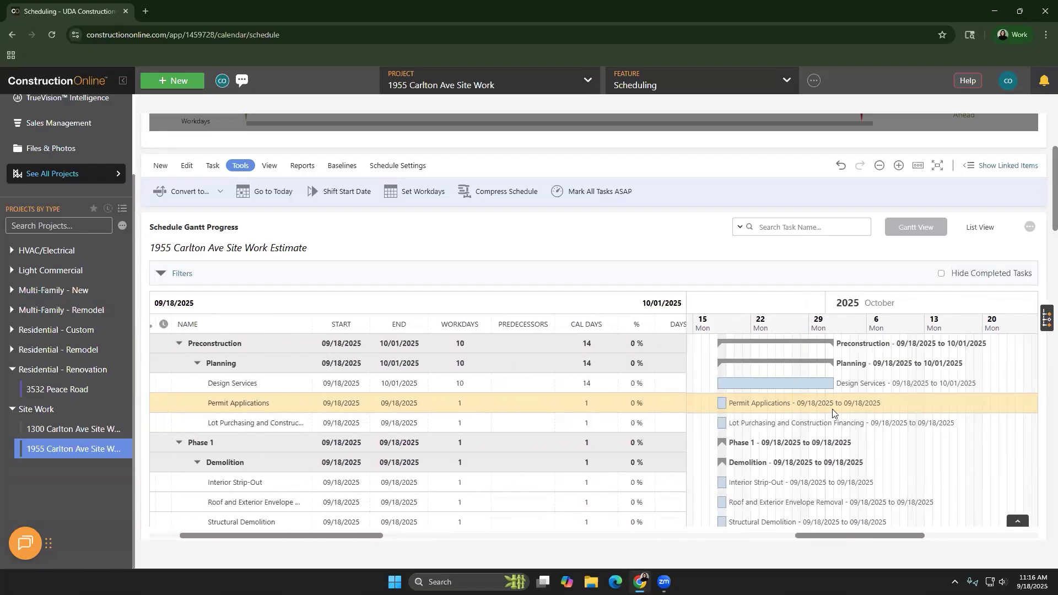
pyautogui.click(995, 227)
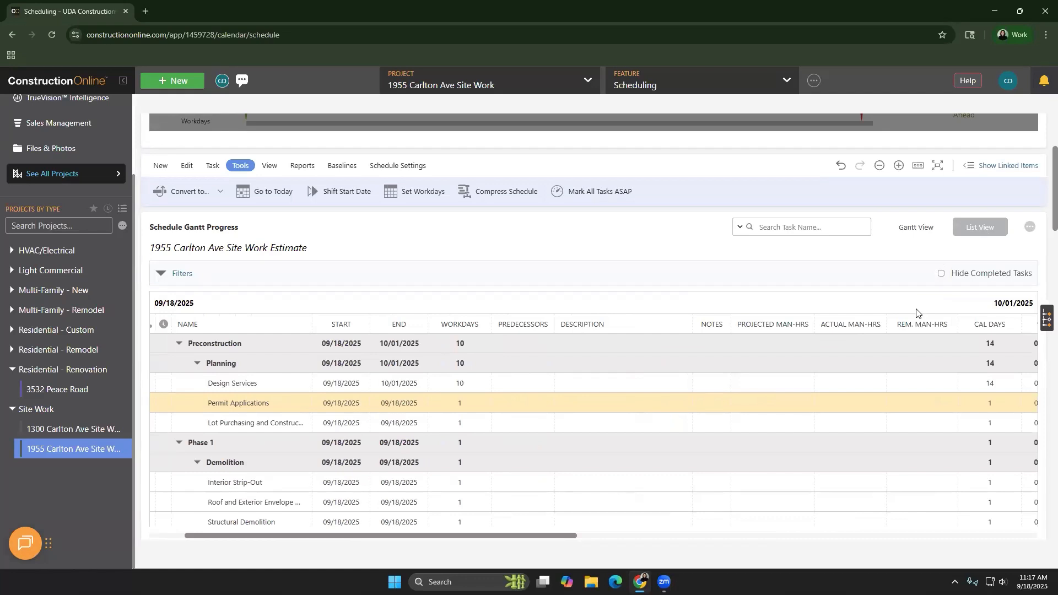
pyautogui.click(927, 229)
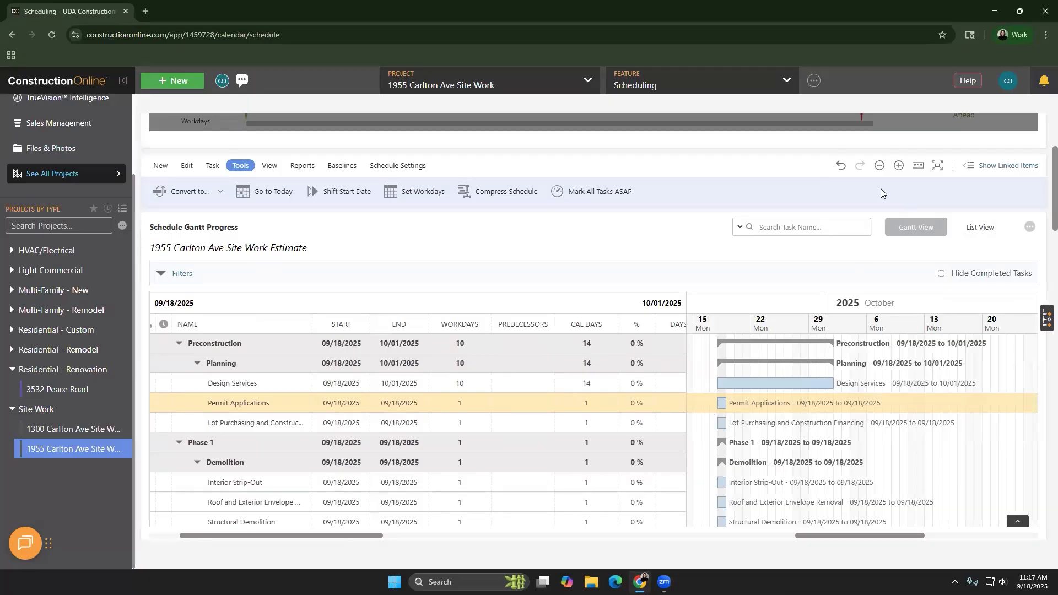
# Zoom the Gantt timeline in to individual days around the task bars, and back out to whole months
pyautogui.click(899, 166)
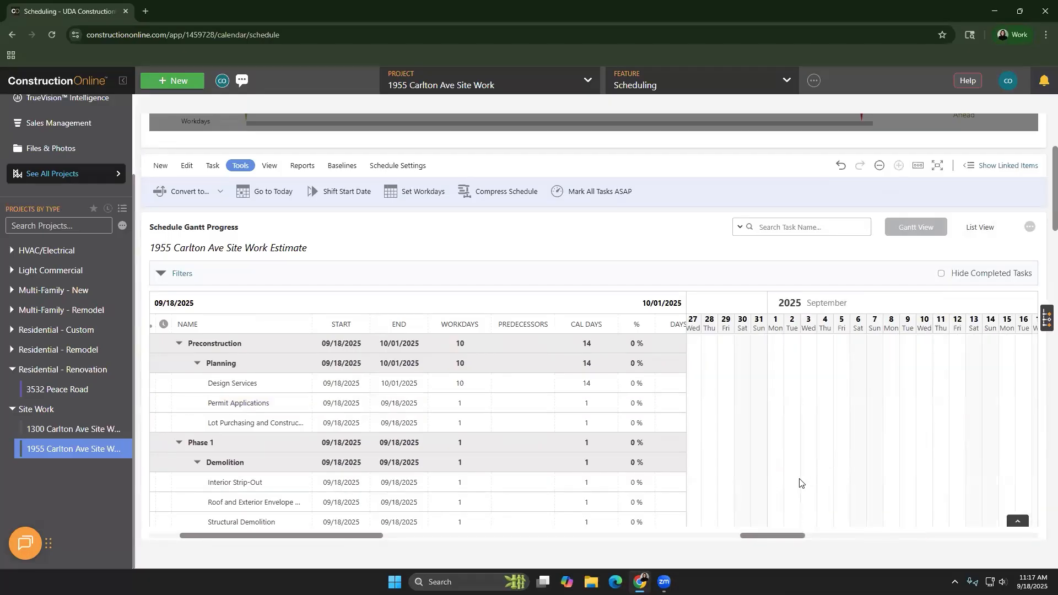
pyautogui.scroll(-1, 799, 477)
pyautogui.scroll(-1, 799, 475)
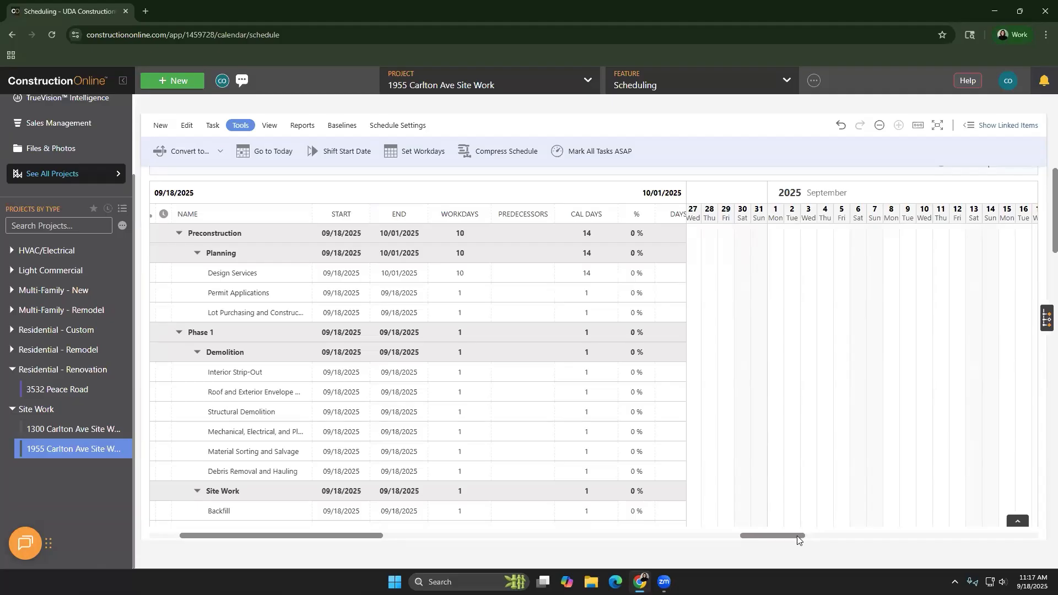
pyautogui.moveTo(806, 533); pyautogui.dragTo(851, 537)
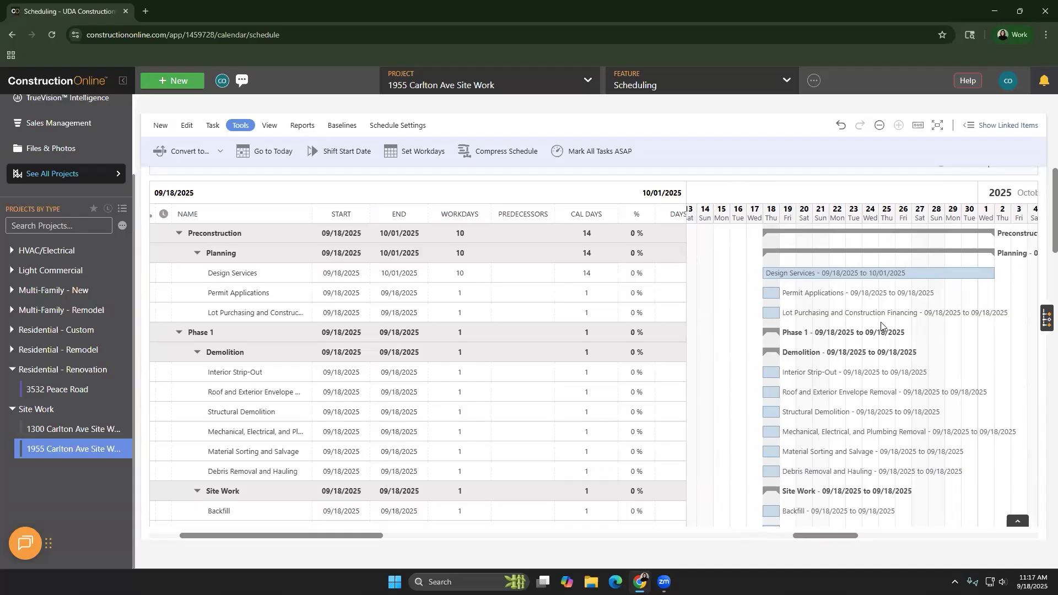
pyautogui.click(881, 127)
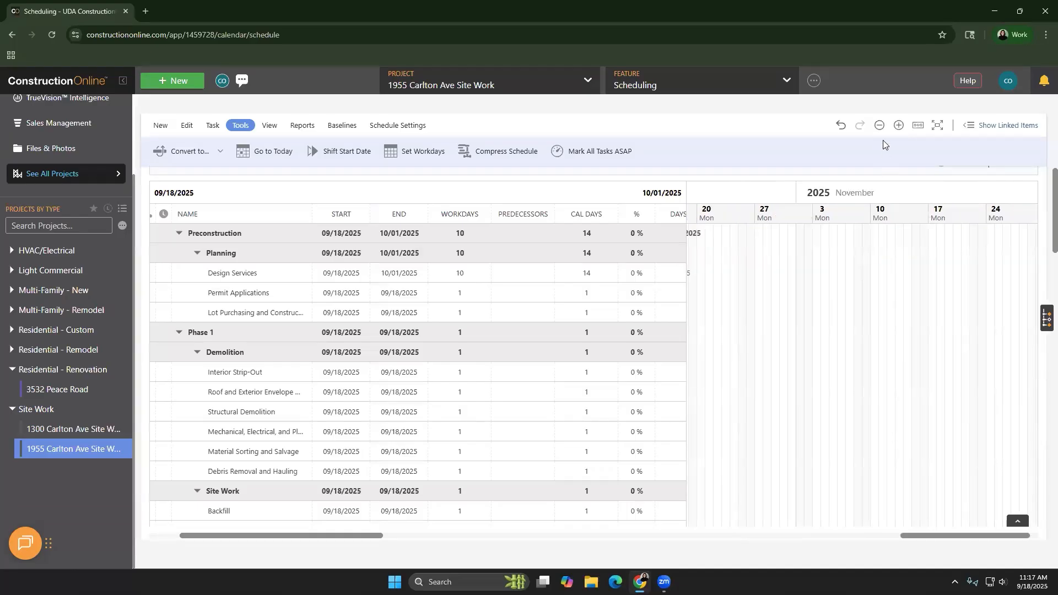
pyautogui.click(879, 127)
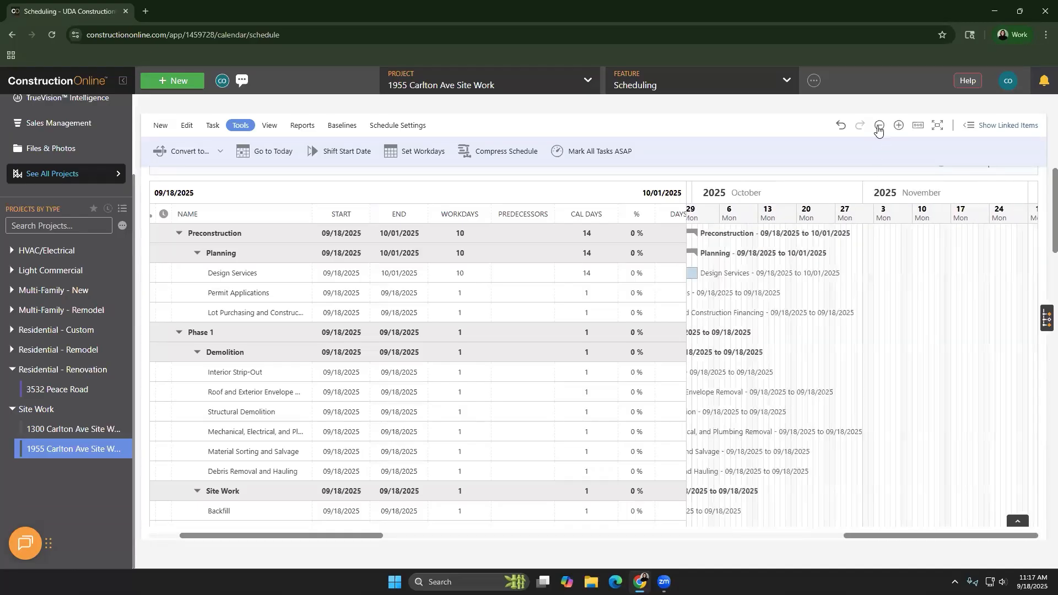
pyautogui.click(879, 127)
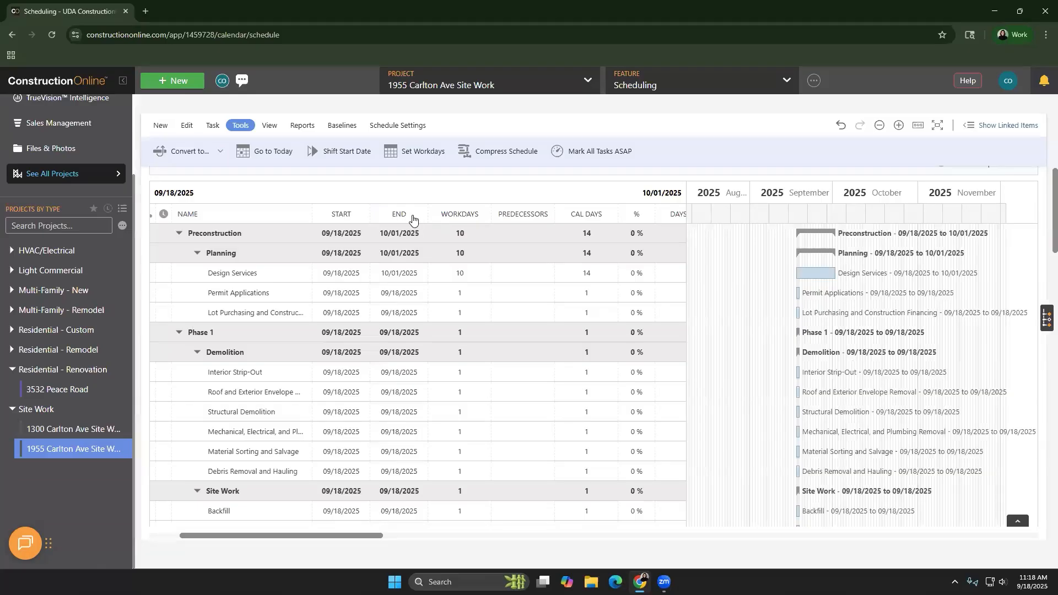
# Review which schedule columns are shown in Gantt View and List View, and close the column options without saving
pyautogui.rightClick(413, 219)
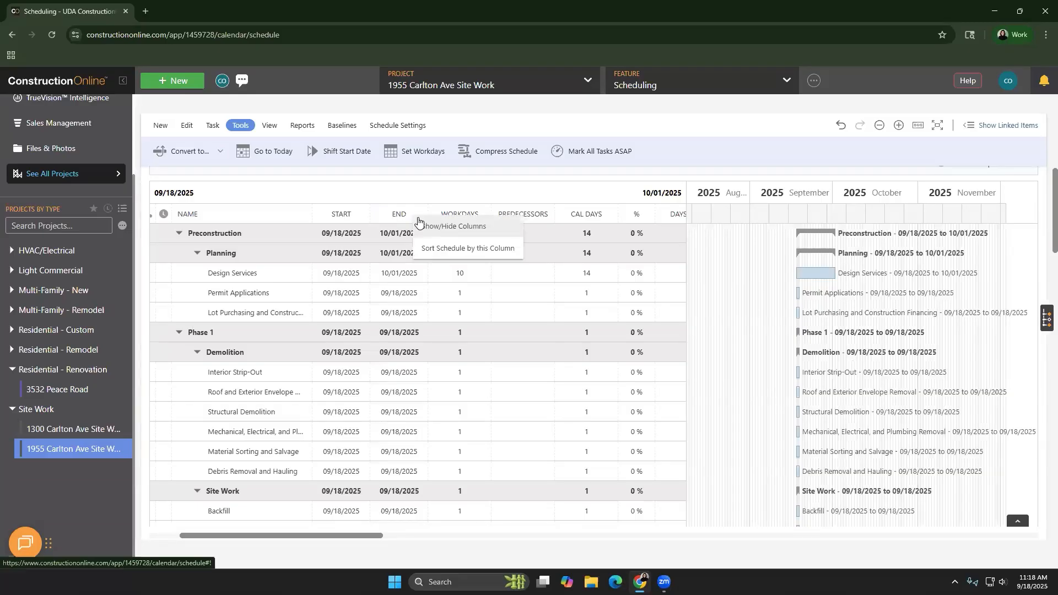
pyautogui.click(431, 227)
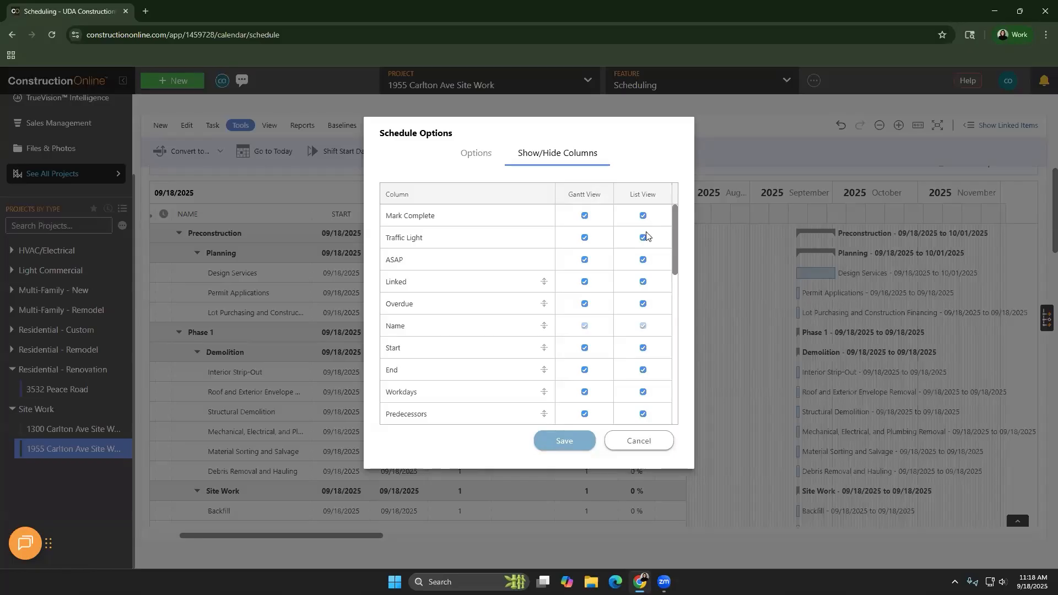
pyautogui.scroll(-3, 626, 303)
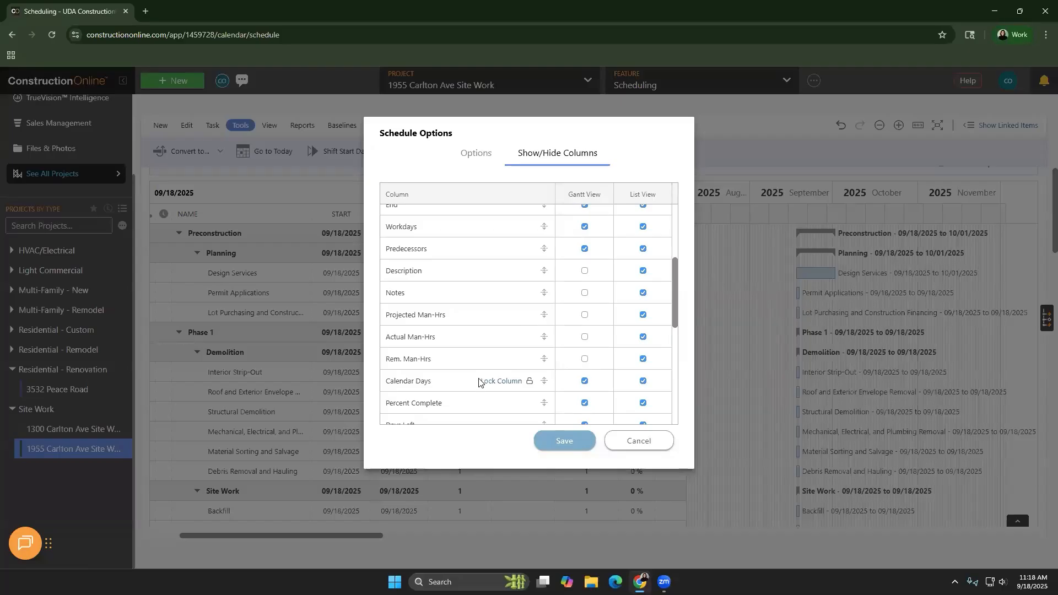
pyautogui.scroll(-3, 479, 381)
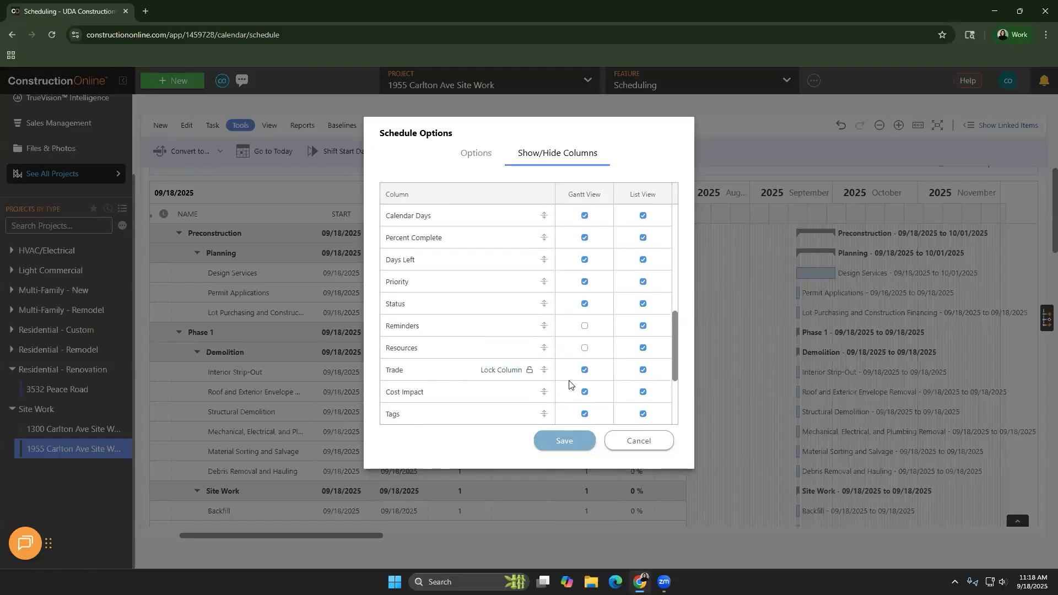
pyautogui.scroll(6, 574, 367)
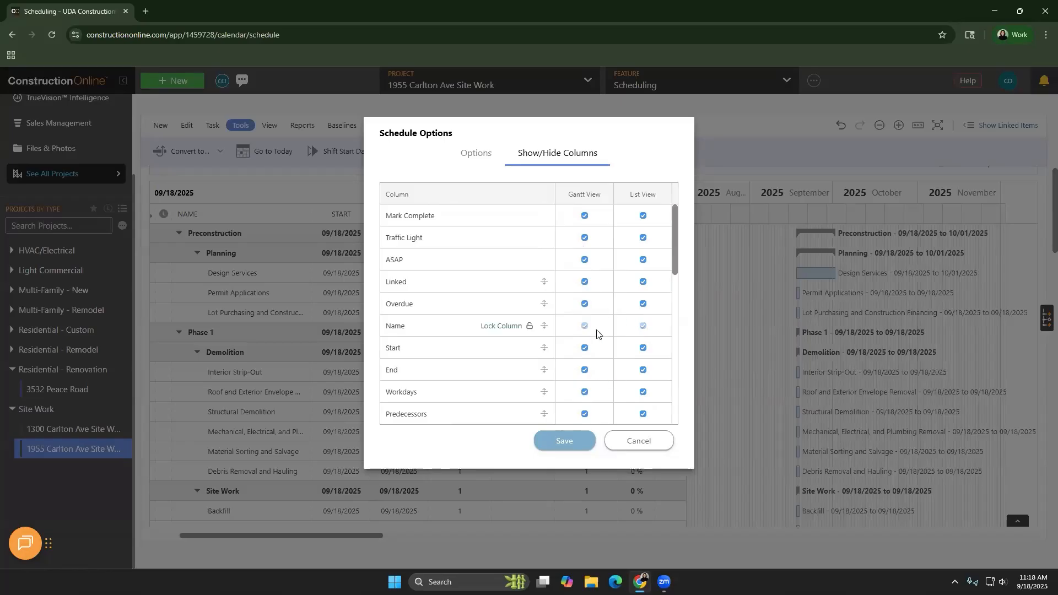
pyautogui.click(649, 443)
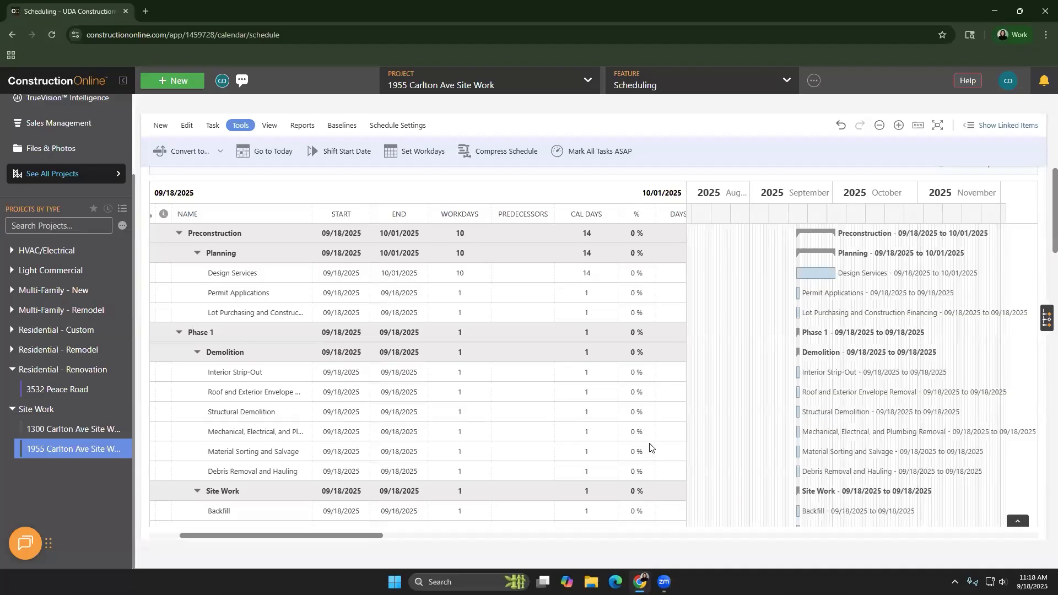
# Turn off task names in the schedule's view options, keep task dates shown, and save the options
pyautogui.click(405, 127)
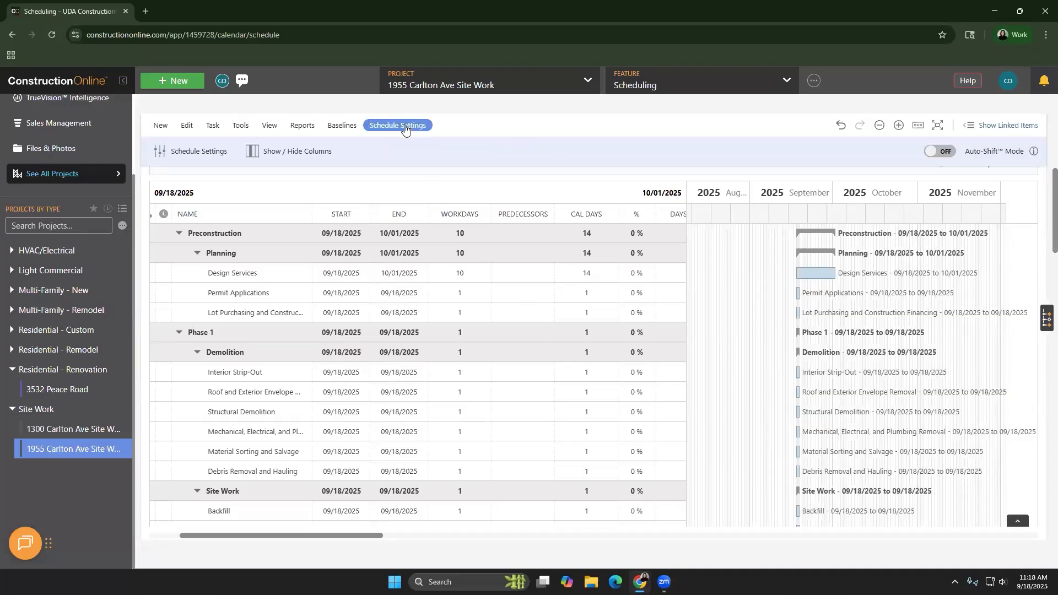
pyautogui.click(196, 155)
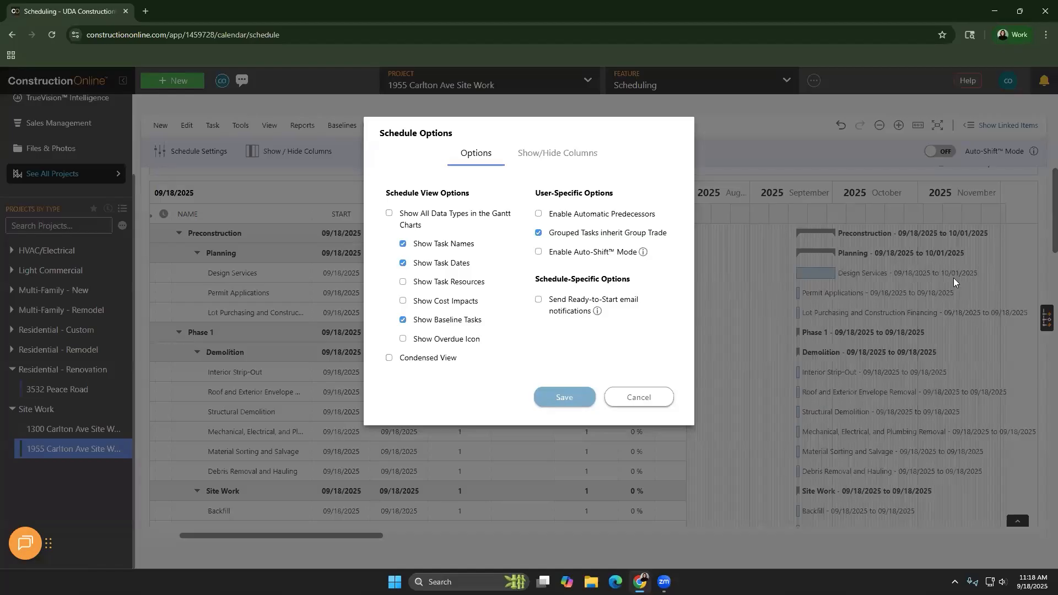
pyautogui.click(416, 245)
pyautogui.click(425, 266)
pyautogui.click(448, 266)
pyautogui.click(453, 264)
pyautogui.click(458, 277)
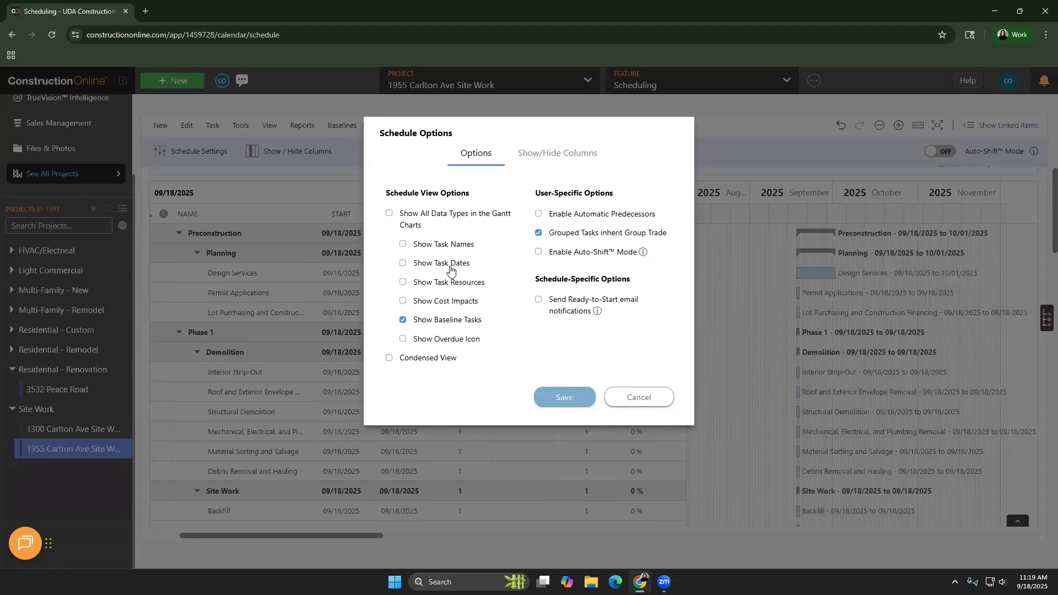
pyautogui.click(449, 266)
pyautogui.click(564, 406)
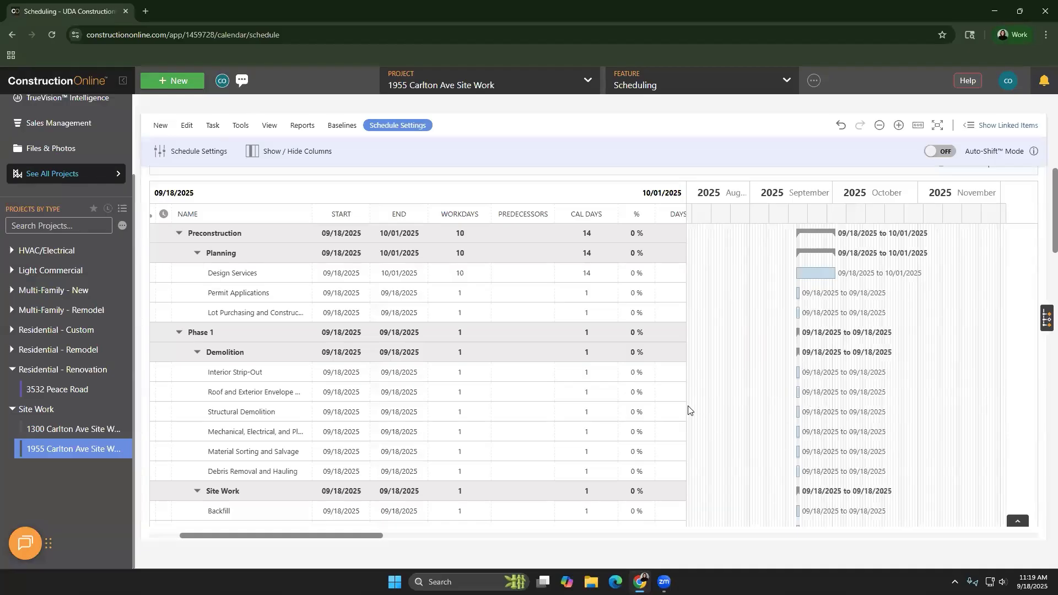
# Narrow the task grid to the Name and Start columns and set the Gantt timeline to a weekly scale
pyautogui.moveTo(686, 407); pyautogui.dragTo(378, 425)
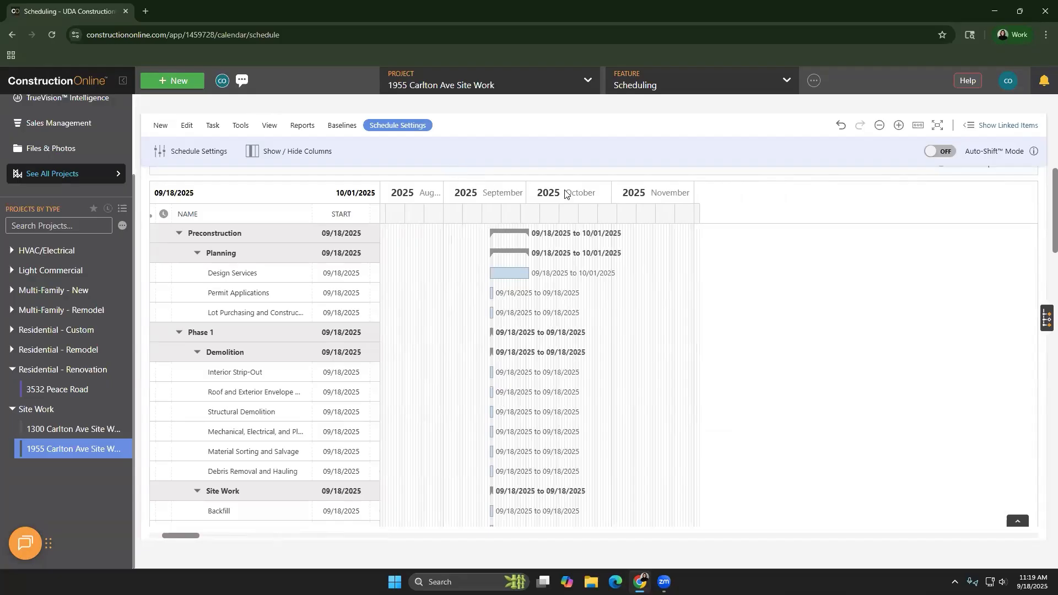
pyautogui.click(898, 126)
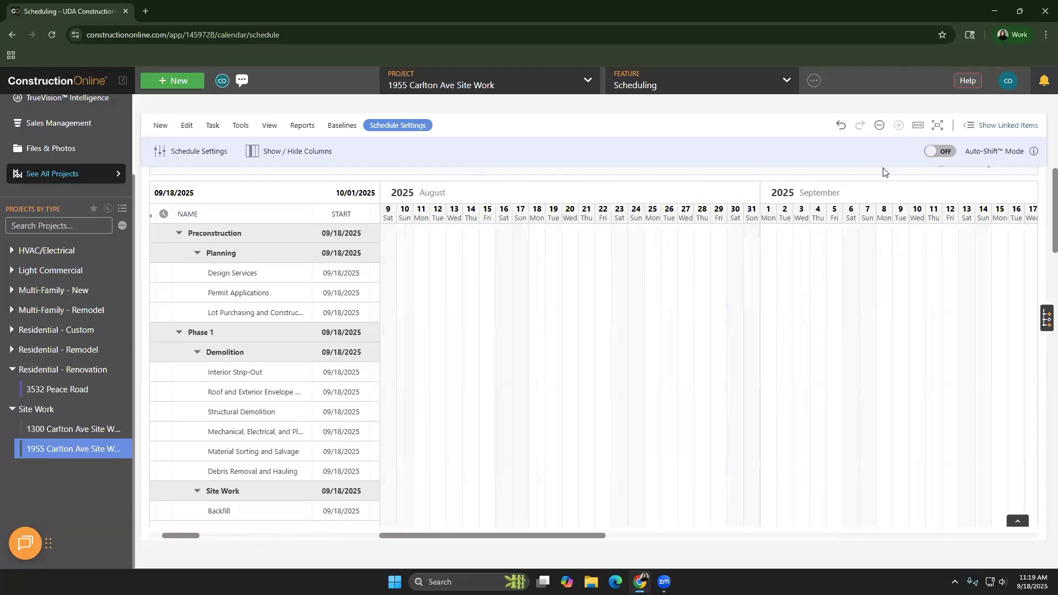
pyautogui.click(879, 126)
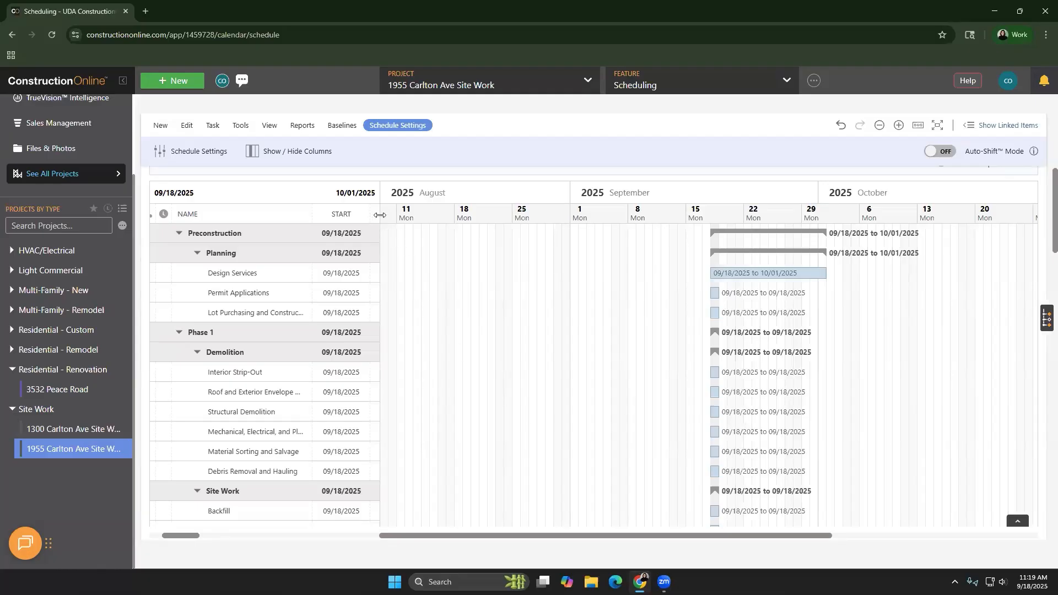
# Widen the task grid through the Cal Days column and bring the task numbers of Phase 1 into view
pyautogui.moveTo(380, 216); pyautogui.dragTo(622, 214)
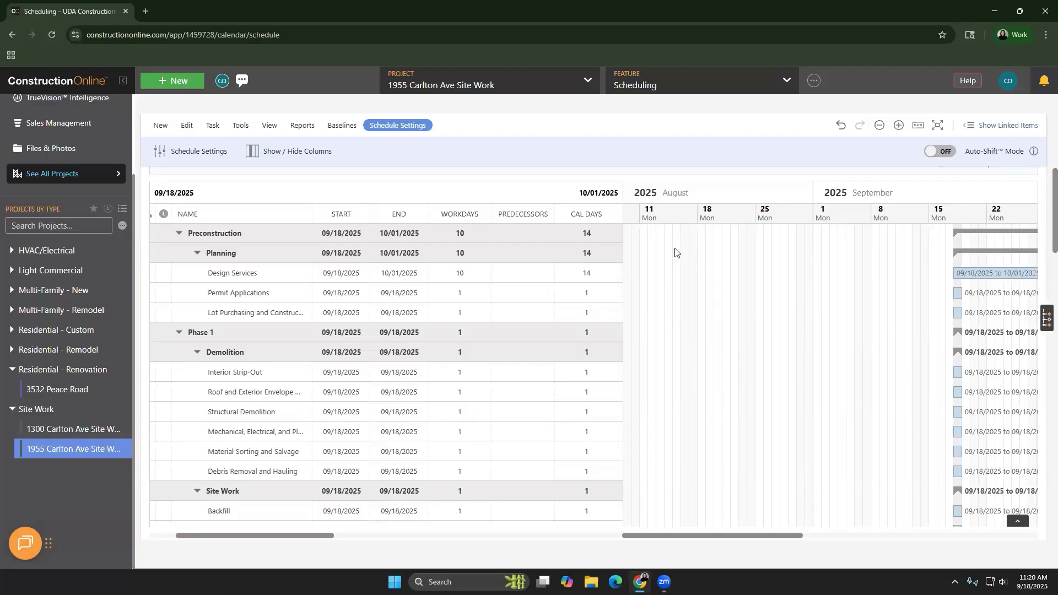
pyautogui.scroll(-2, 461, 385)
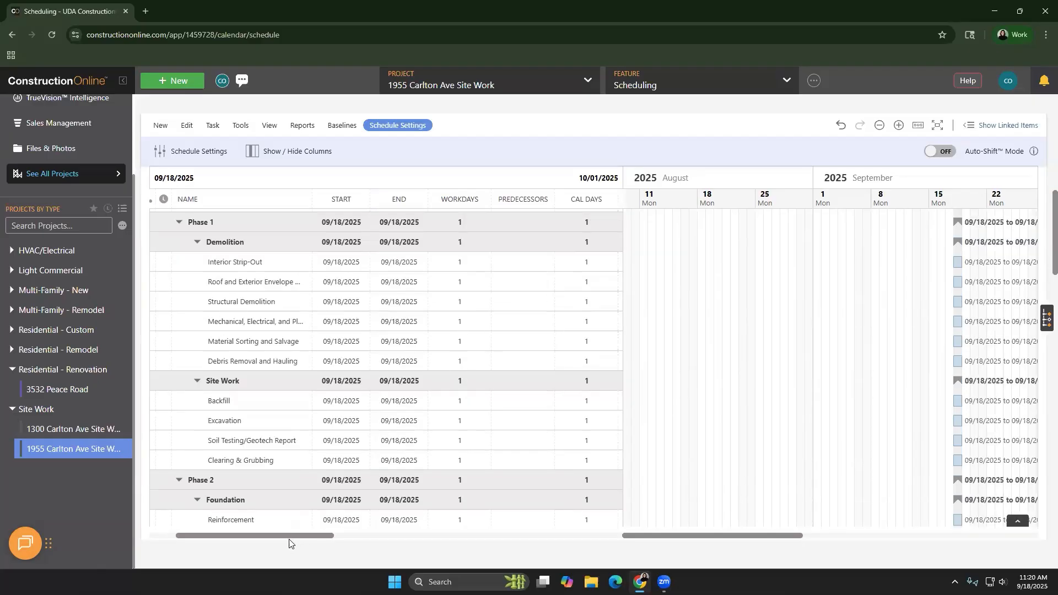
pyautogui.moveTo(295, 536); pyautogui.dragTo(270, 535)
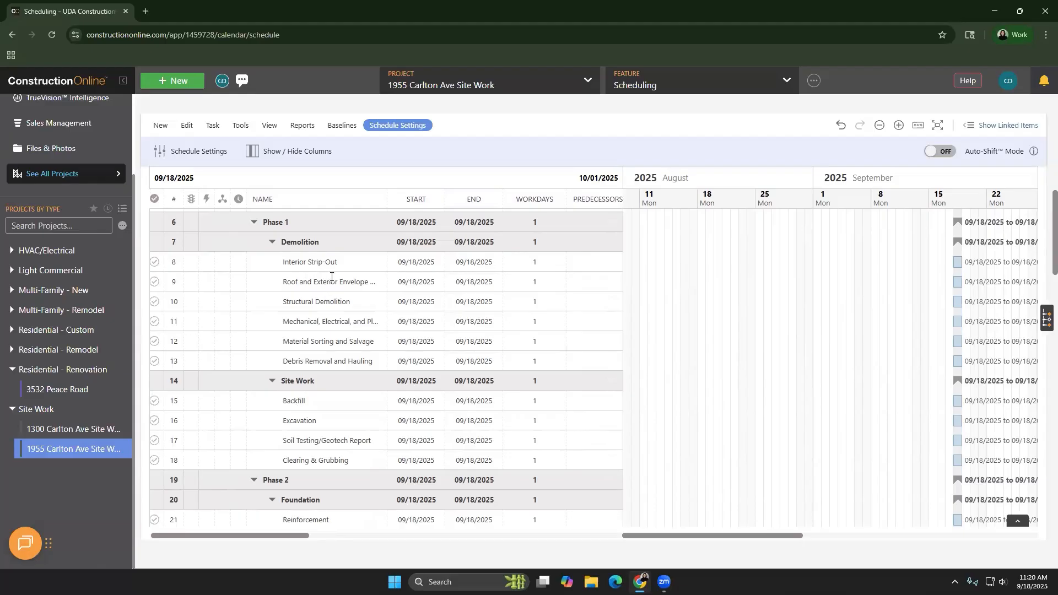
# Link Roof and Exterior Envelope Removal to start after Interior Strip-Out finishes by giving it the predecessor 8fs
pyautogui.click(582, 260)
pyautogui.click(587, 276)
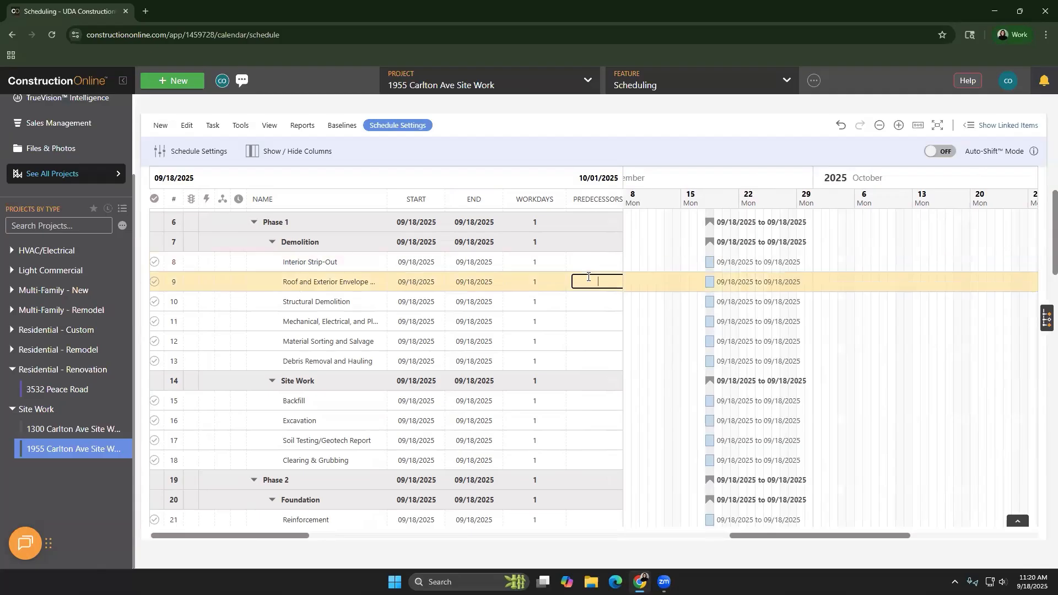
pyautogui.write('8fs')
pyautogui.press('Return')
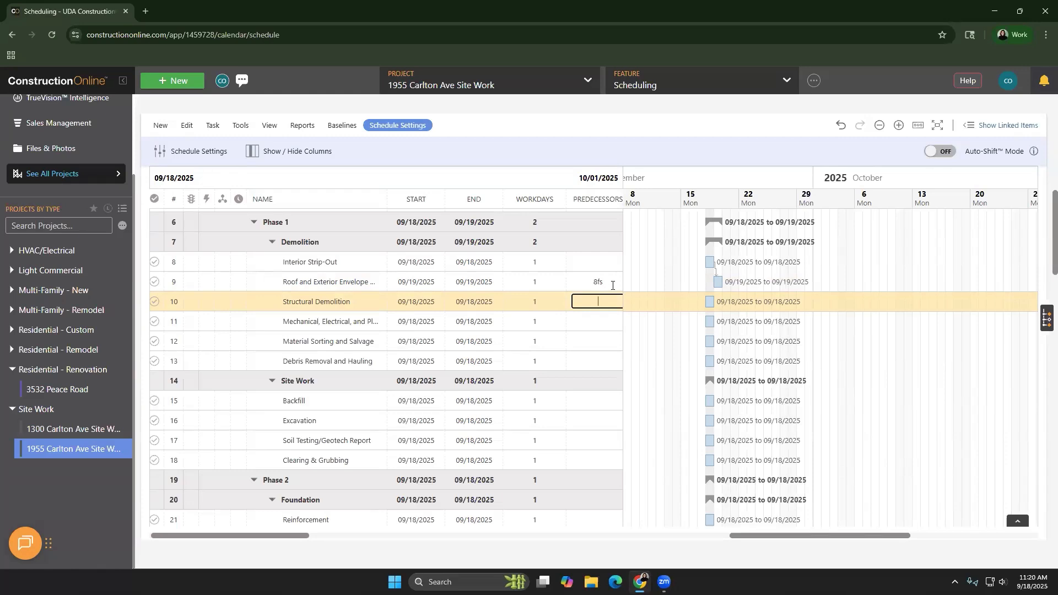
pyautogui.click(612, 284)
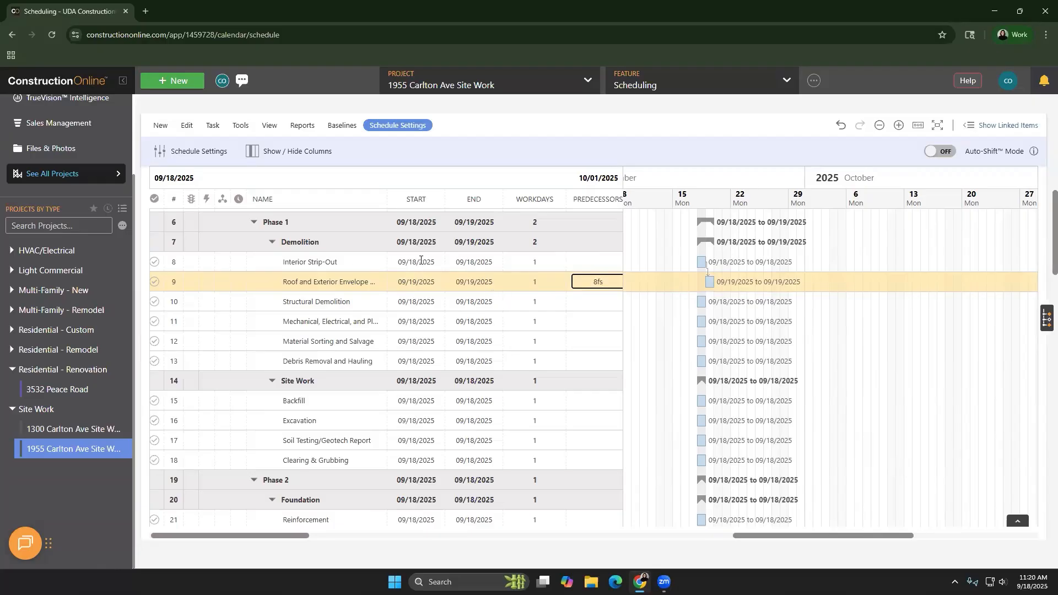
# Set the workdays to 10 for Interior Strip-Out and 11 for Roof and Exterior Envelope Removal
pyautogui.click(540, 265)
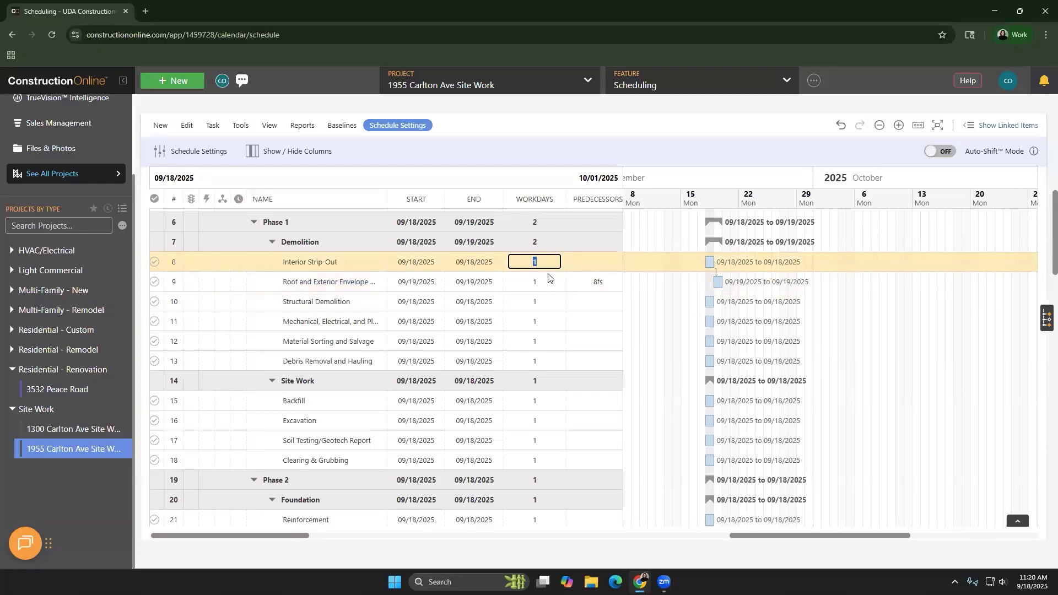
pyautogui.write('10')
pyautogui.press('Return')
pyautogui.click(550, 281)
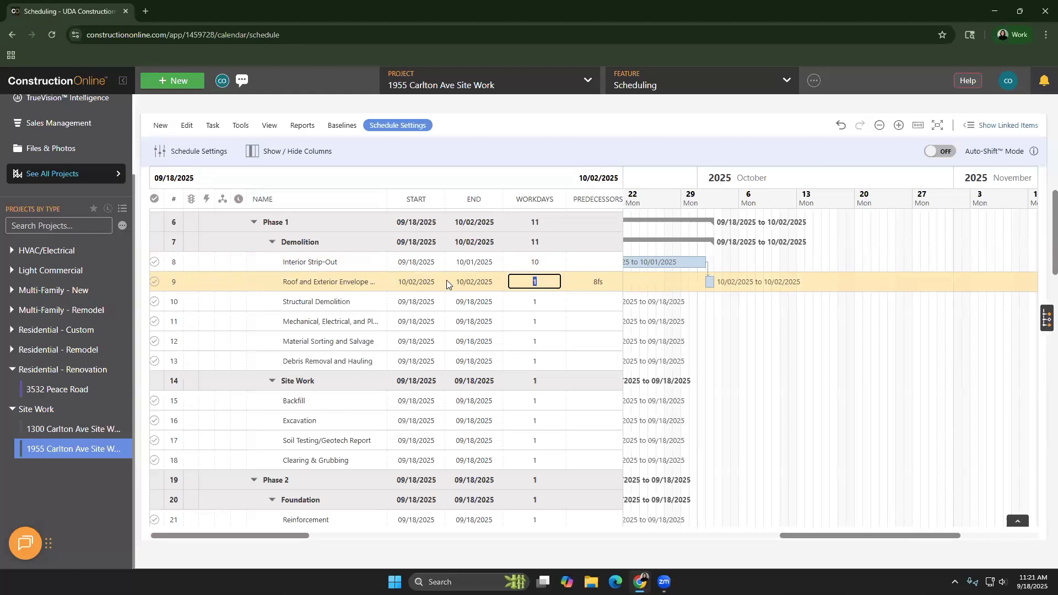
pyautogui.write('11')
# Set the predecessor of Structural Demolition to 9fs
pyautogui.click(588, 307)
pyautogui.write('9fs')
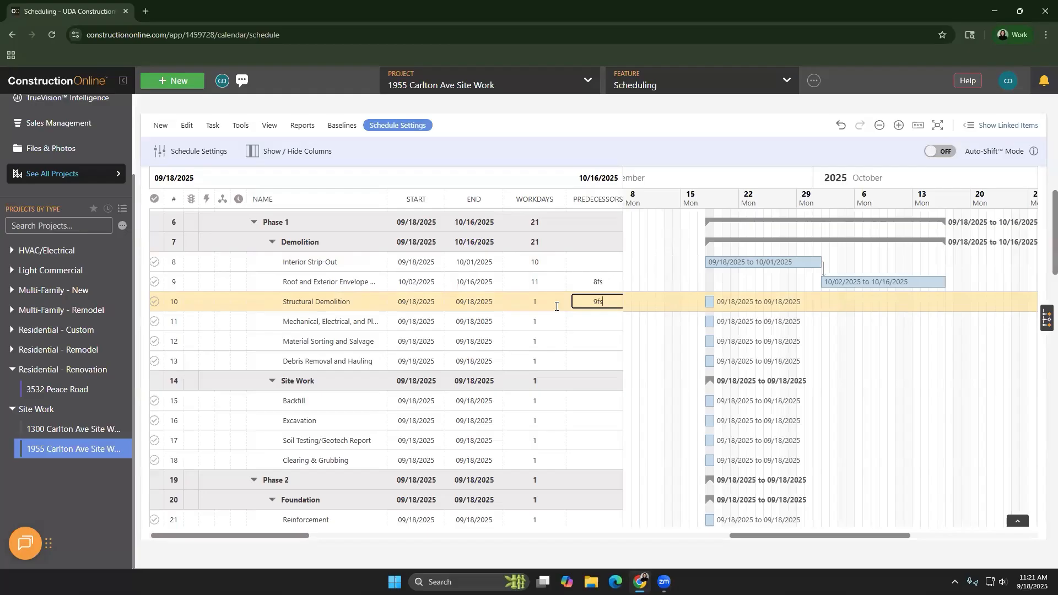
pyautogui.press('Return')
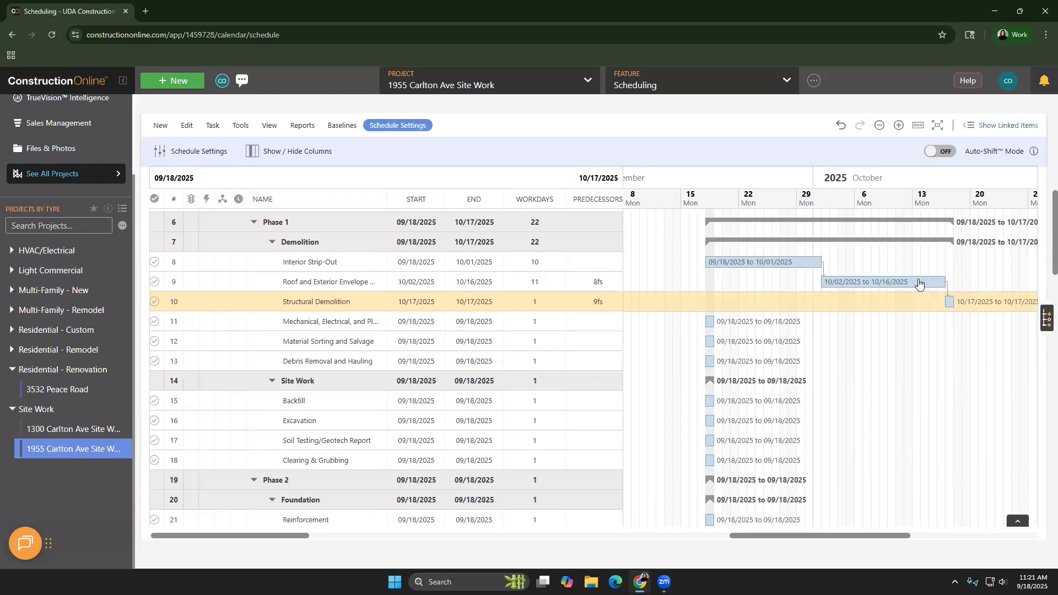
# Try to move the Roof and Exterior Envelope Removal bar about a week earlier, and cancel removing its predecessor relationship
pyautogui.moveTo(918, 282); pyautogui.dragTo(853, 275)
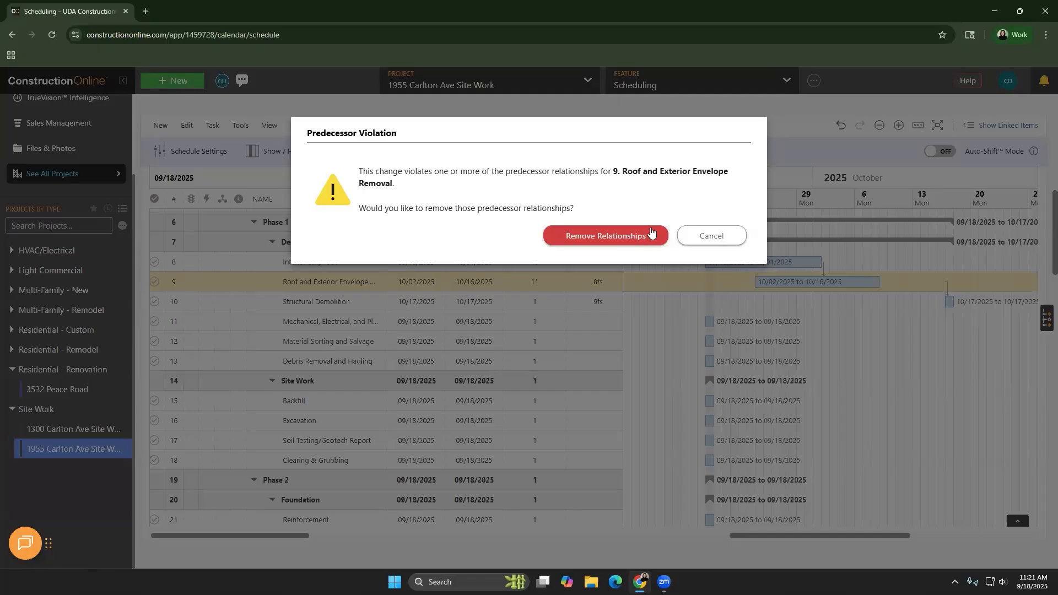
pyautogui.click(734, 243)
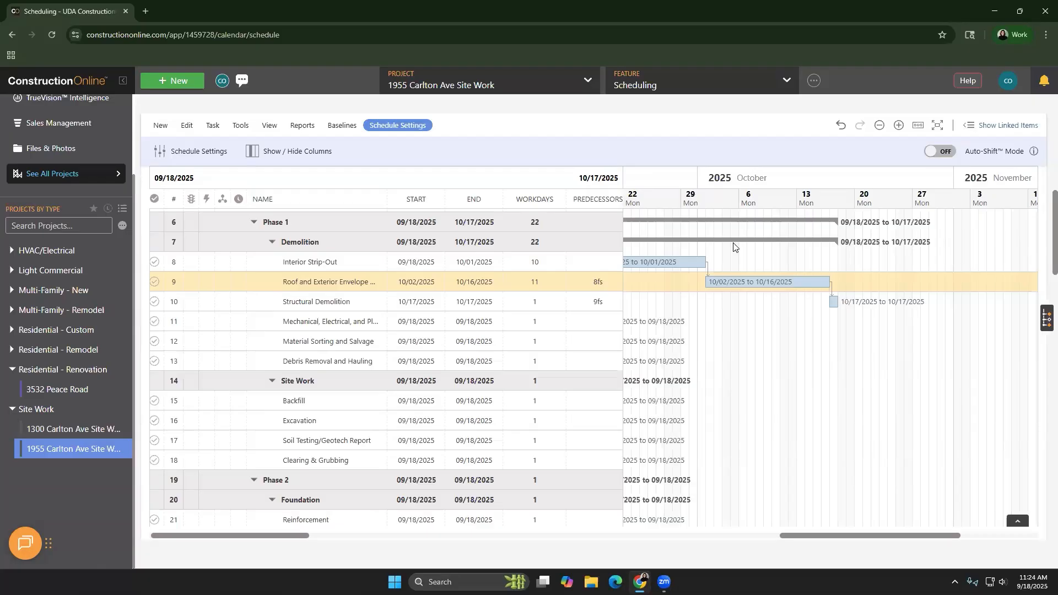
# Add a five-day lag to Roof and Exterior Envelope Removal by changing its predecessor to 8fs+5
pyautogui.click(609, 284)
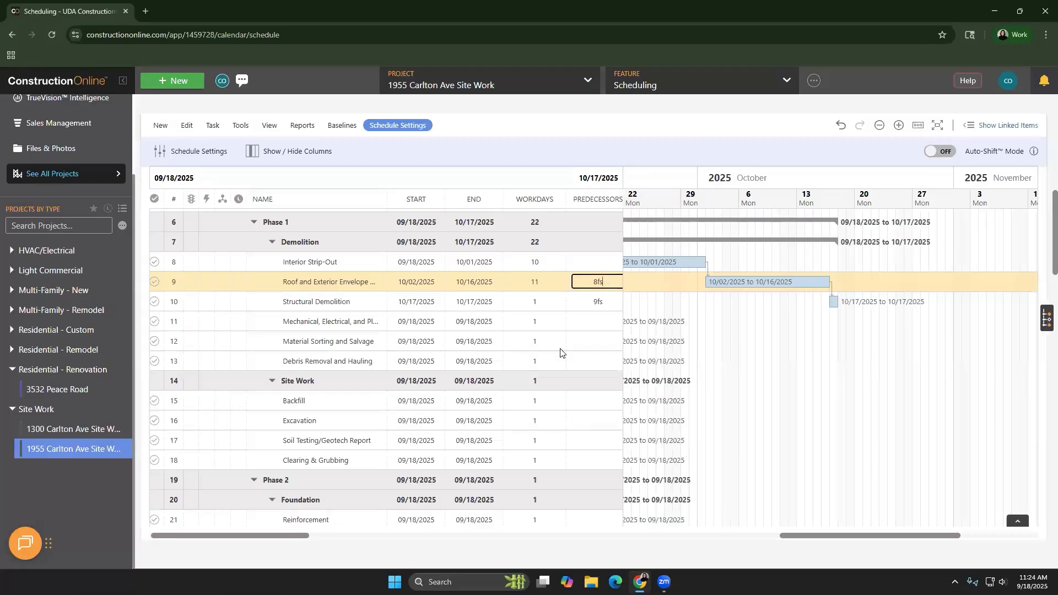
pyautogui.click(605, 285)
pyautogui.write(',9ff')
pyautogui.press('BackSpace')
pyautogui.press('BackSpace')
pyautogui.press('BackSpace')
pyautogui.press('BackSpace')
pyautogui.press('BackSpace')
pyautogui.write('5')
pyautogui.click(582, 341)
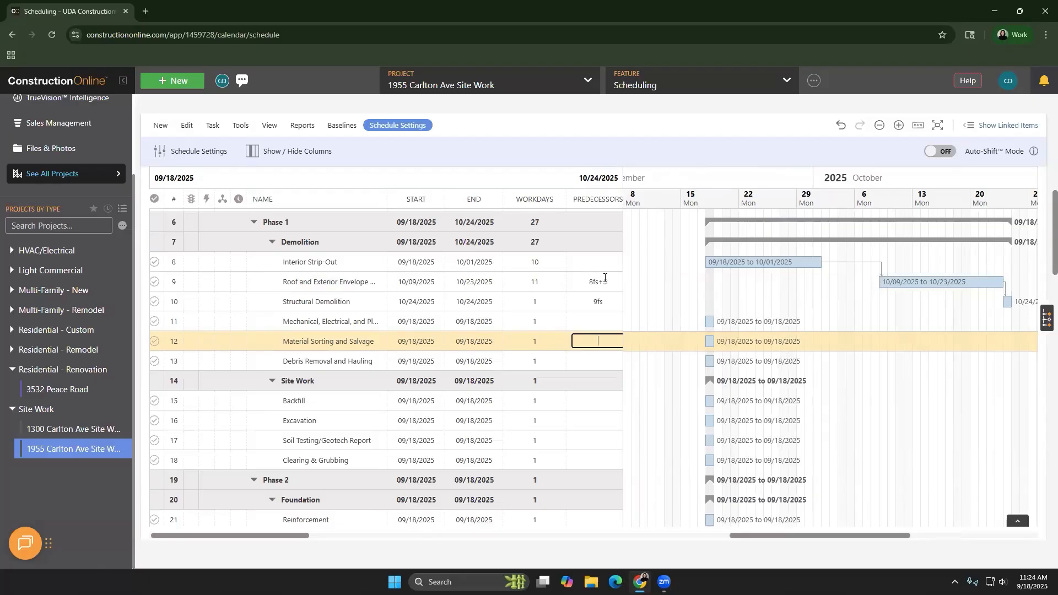
# Turn the lag on Roof and Exterior Envelope Removal into a five-day lead by changing its predecessor to 8fs-5
pyautogui.click(358, 285)
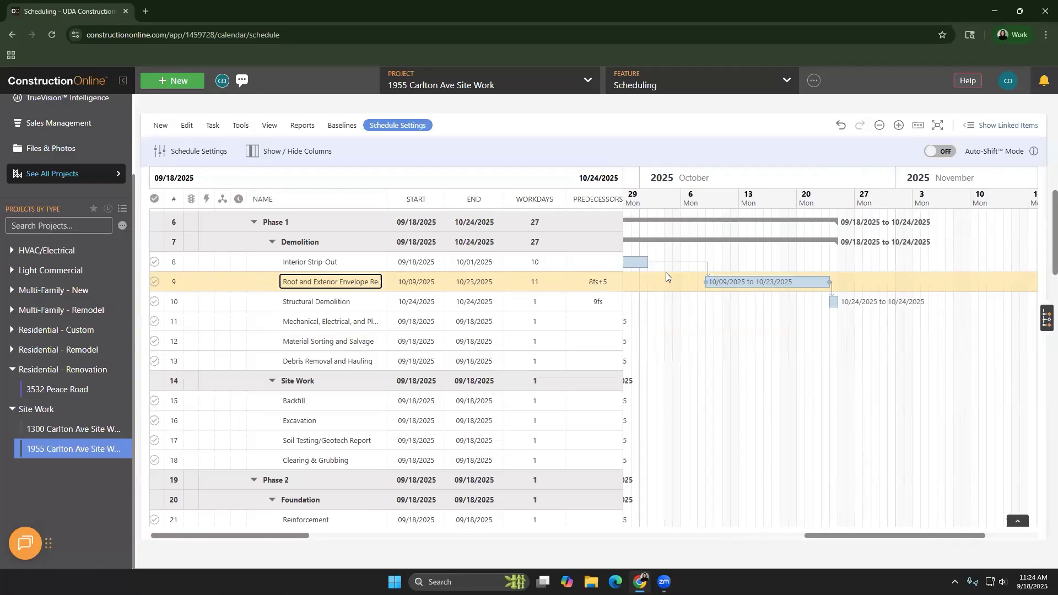
pyautogui.click(600, 282)
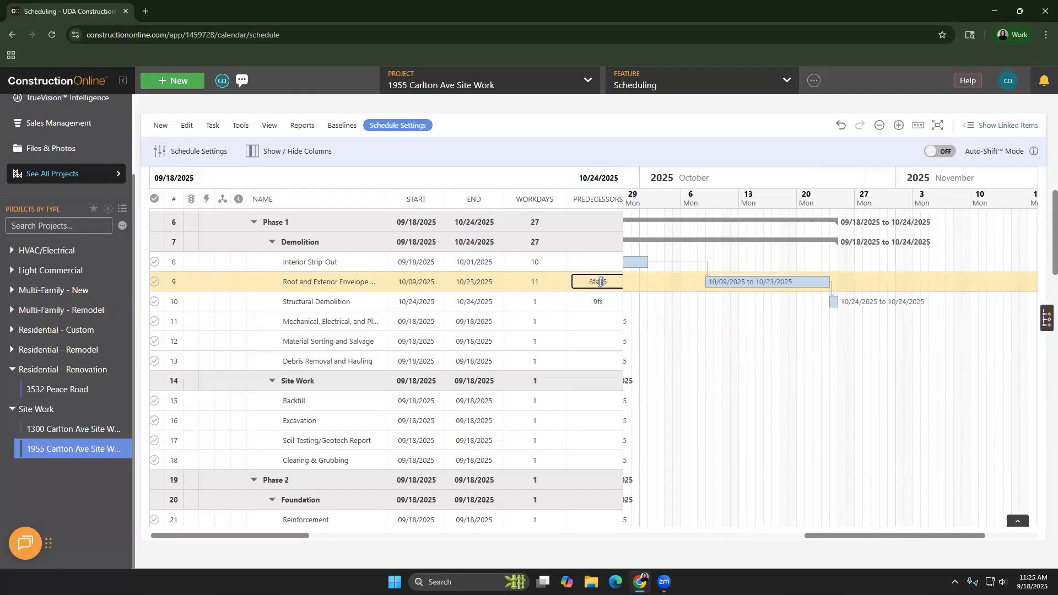
pyautogui.write('-')
pyautogui.click(597, 302)
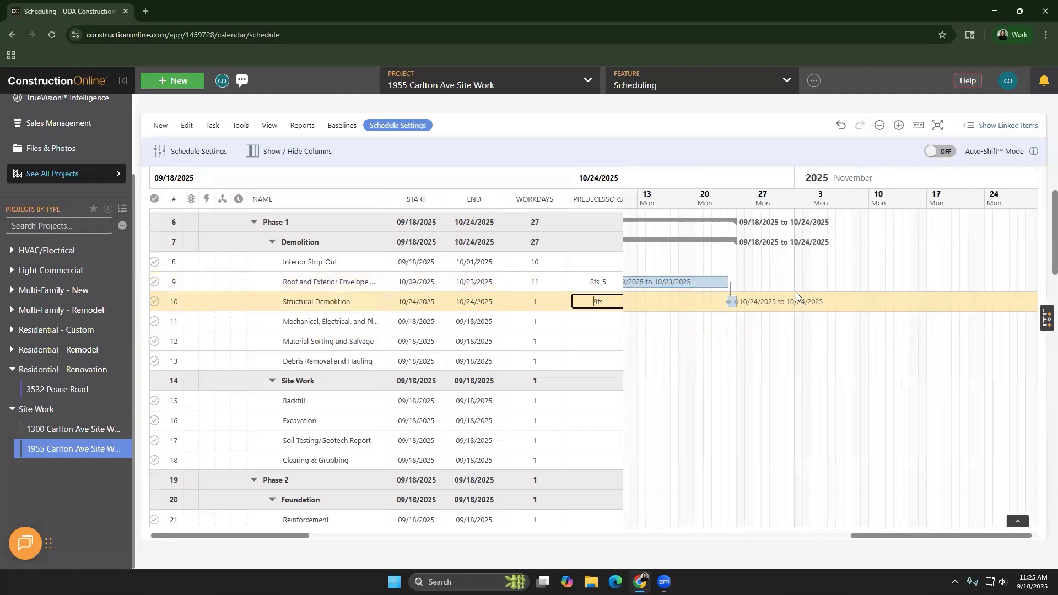
pyautogui.click(599, 282)
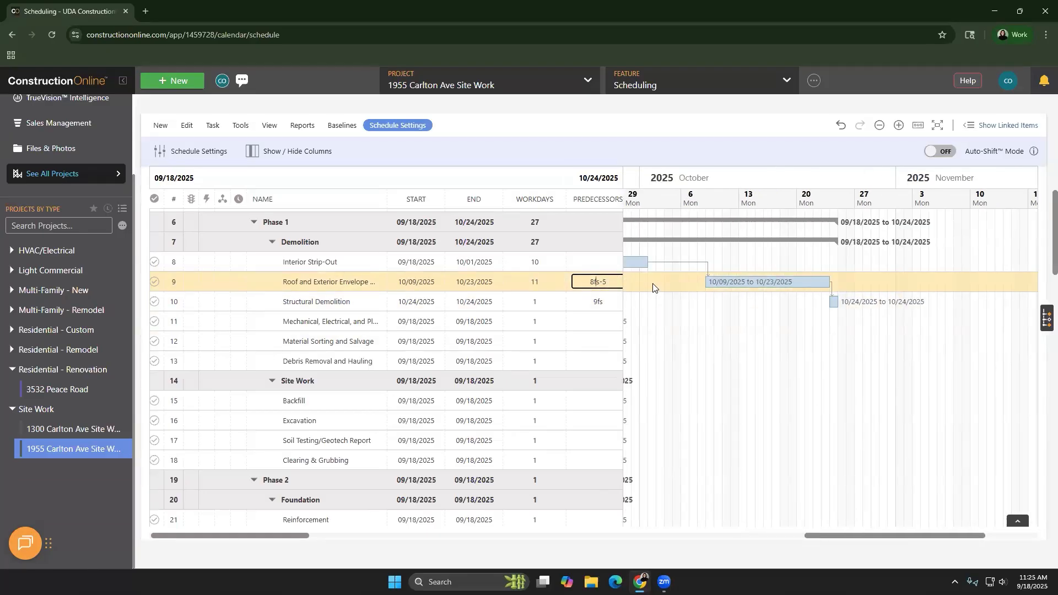
# Try to shift the Roof and Exterior Envelope Removal bar about one week earlier on the Gantt chart, and cancel the change
pyautogui.moveTo(794, 284); pyautogui.dragTo(736, 279)
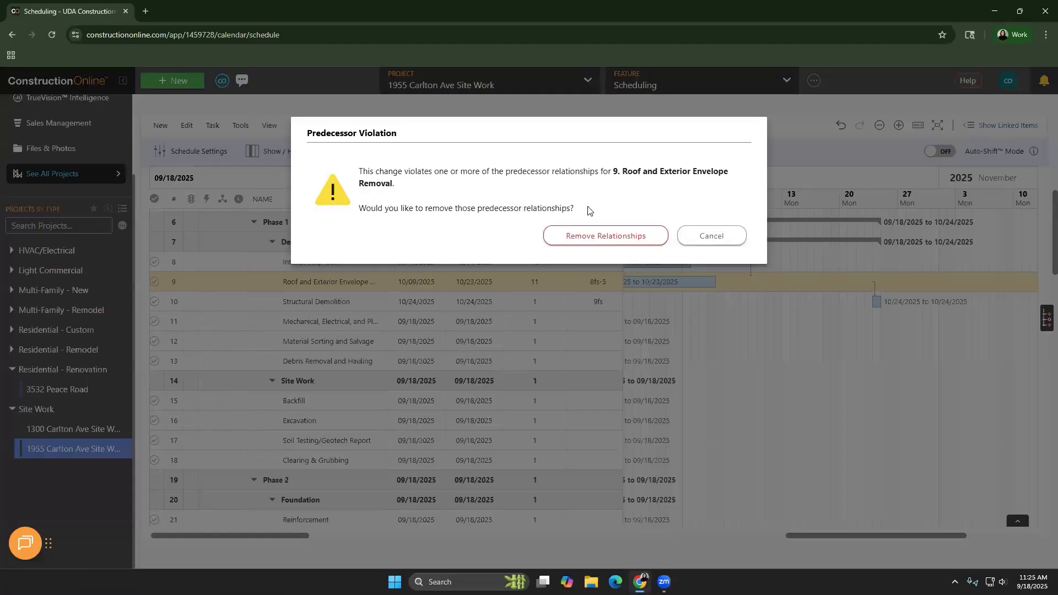
pyautogui.click(731, 235)
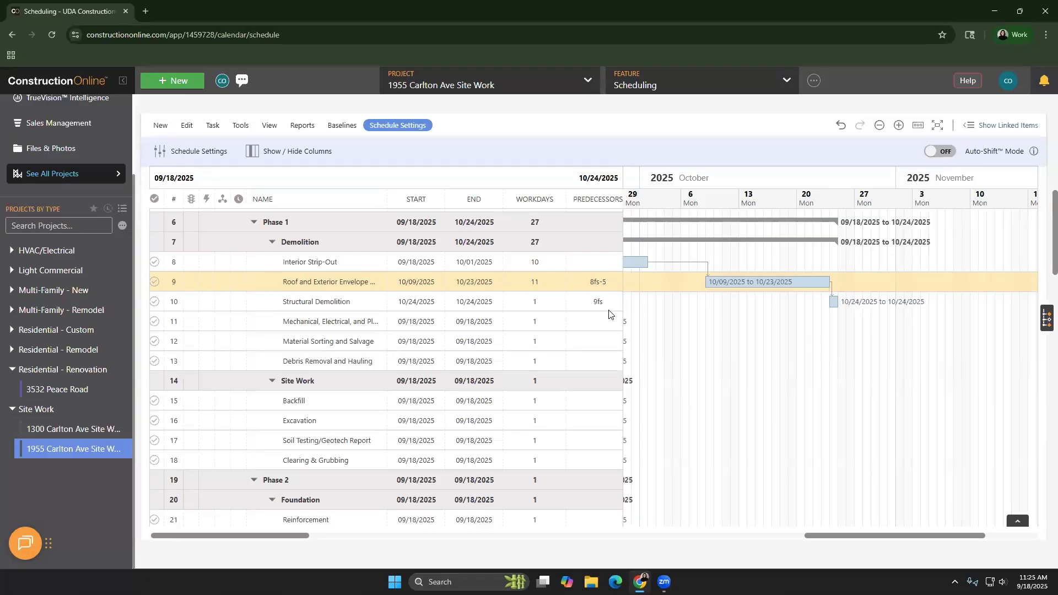
# Mark Structural Demolition to be scheduled as soon as possible (ASAP)
pyautogui.click(593, 302)
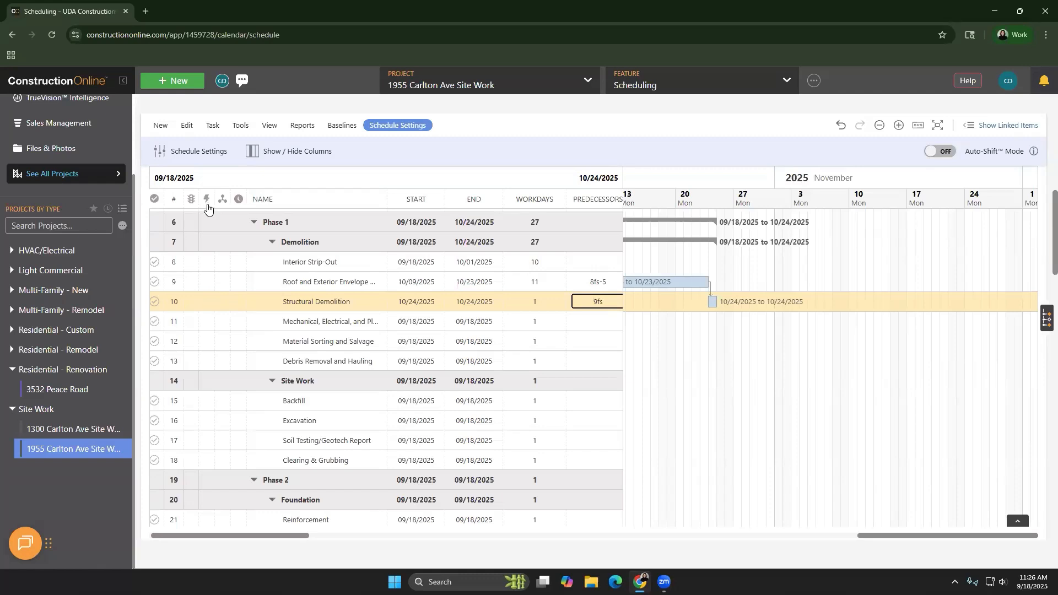
pyautogui.click(207, 304)
pyautogui.click(208, 303)
# Shorten Roof and Exterior Envelope Removal to 8 workdays on the Gantt chart and mark it ASAP
pyautogui.moveTo(703, 284); pyautogui.dragTo(684, 284)
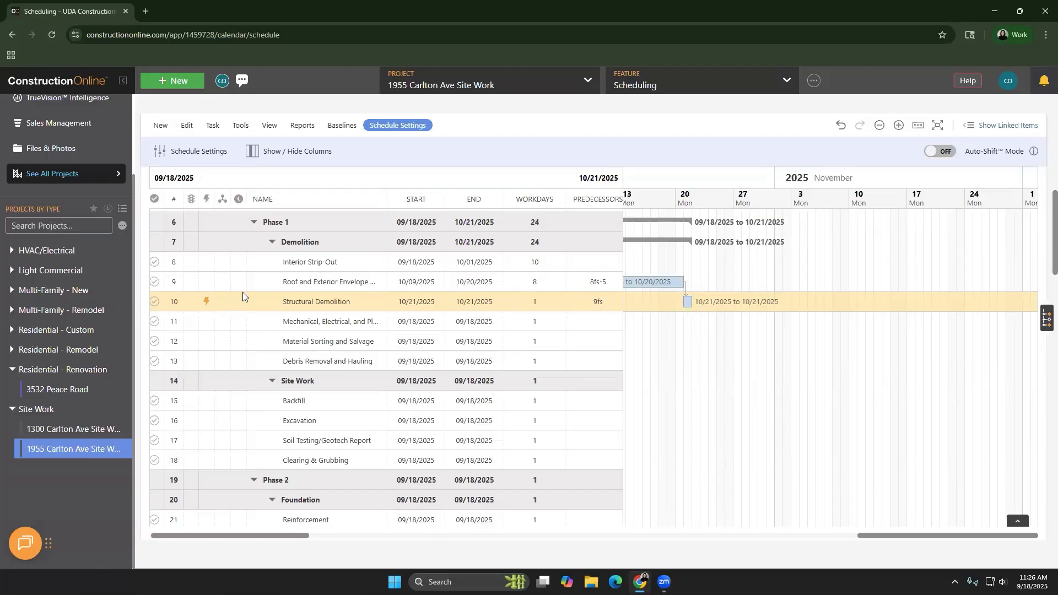
pyautogui.click(208, 282)
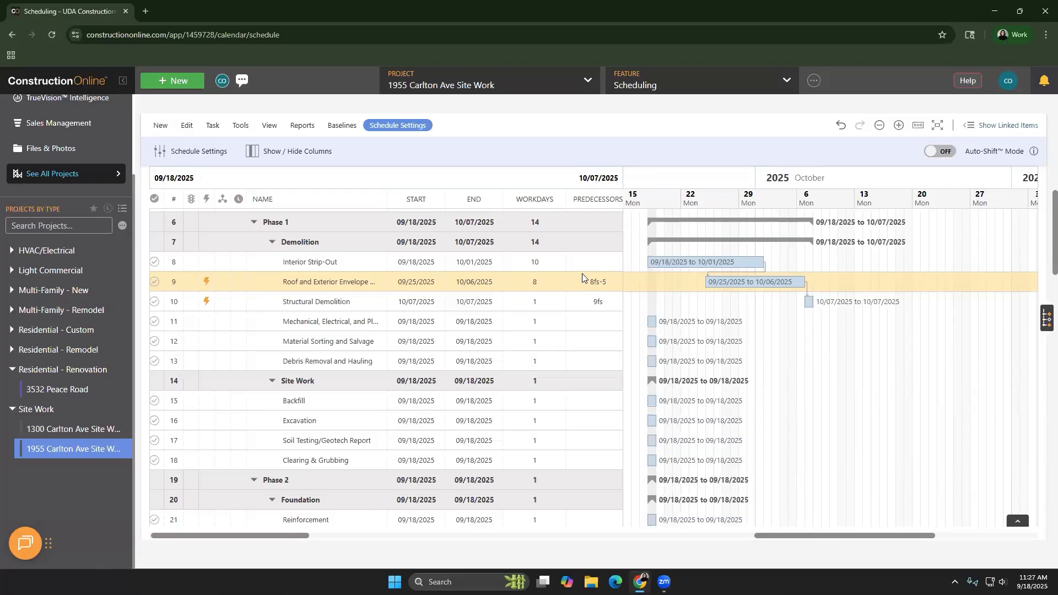
# Show the floating toolbar with its schedule tools, and mark all tasks in the schedule ASAP
pyautogui.click(239, 128)
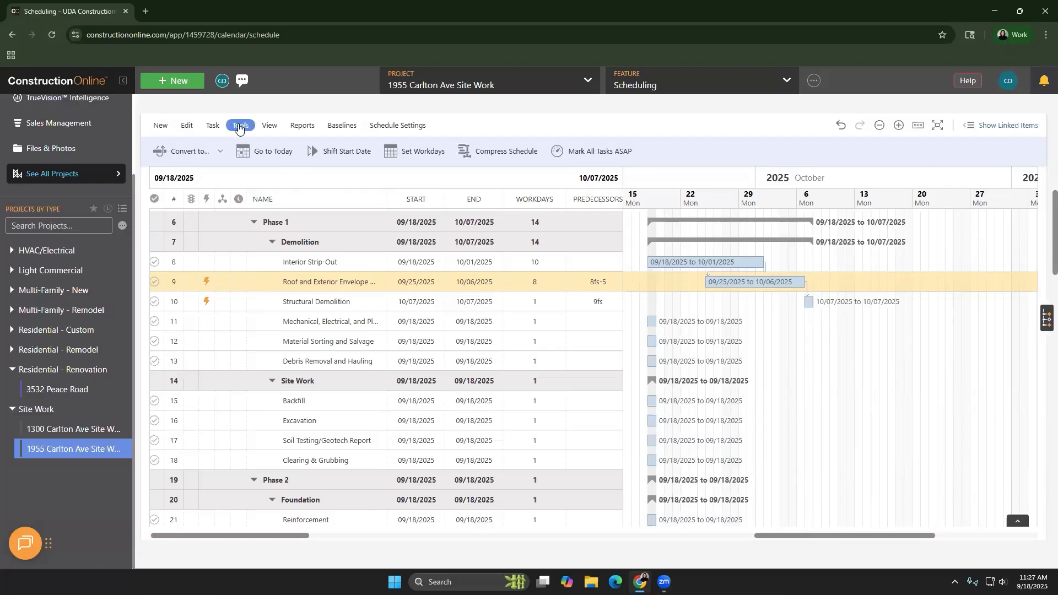
pyautogui.click(916, 128)
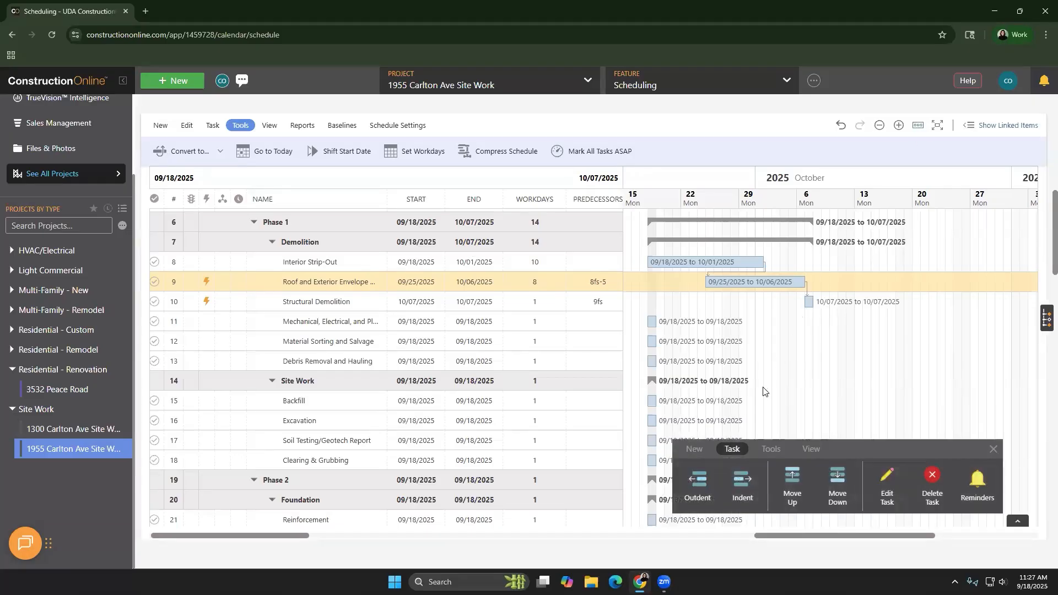
pyautogui.click(766, 449)
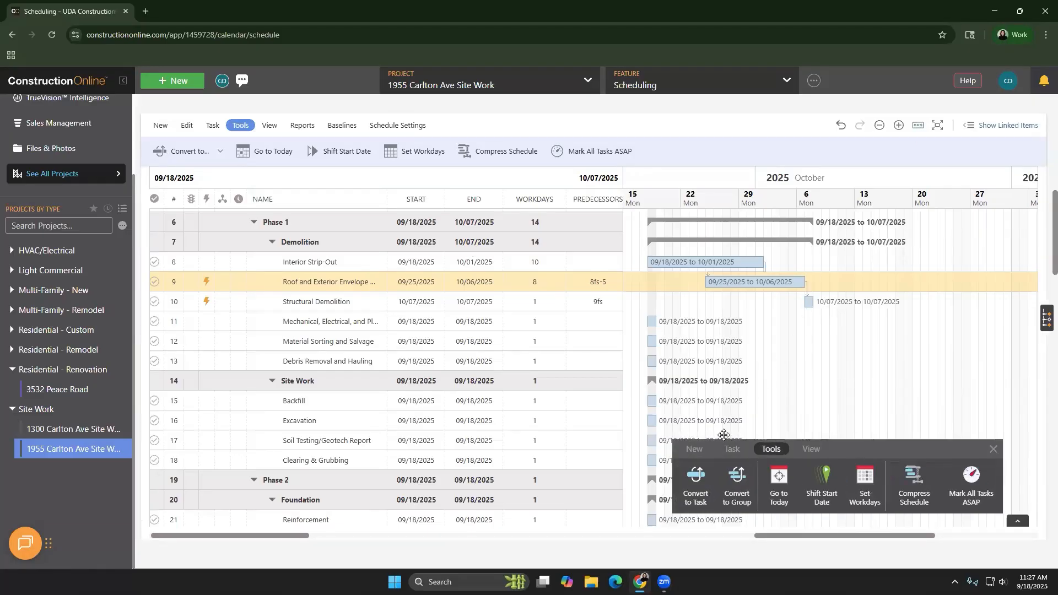
pyautogui.click(555, 157)
# Review the Auto-Shift Mode setting in the schedule options and close them without saving
pyautogui.click(398, 125)
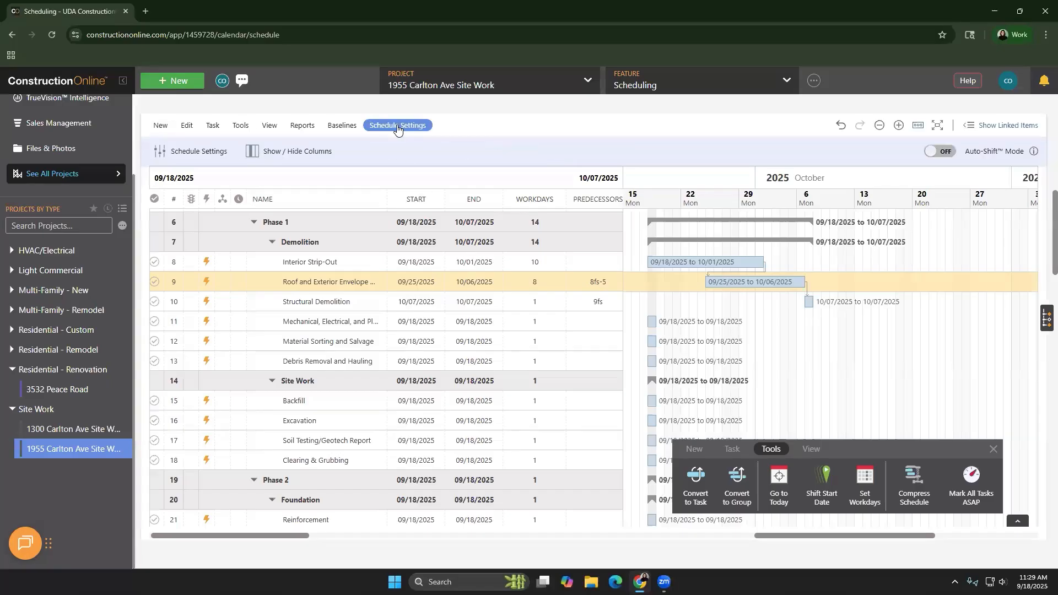
pyautogui.click(202, 158)
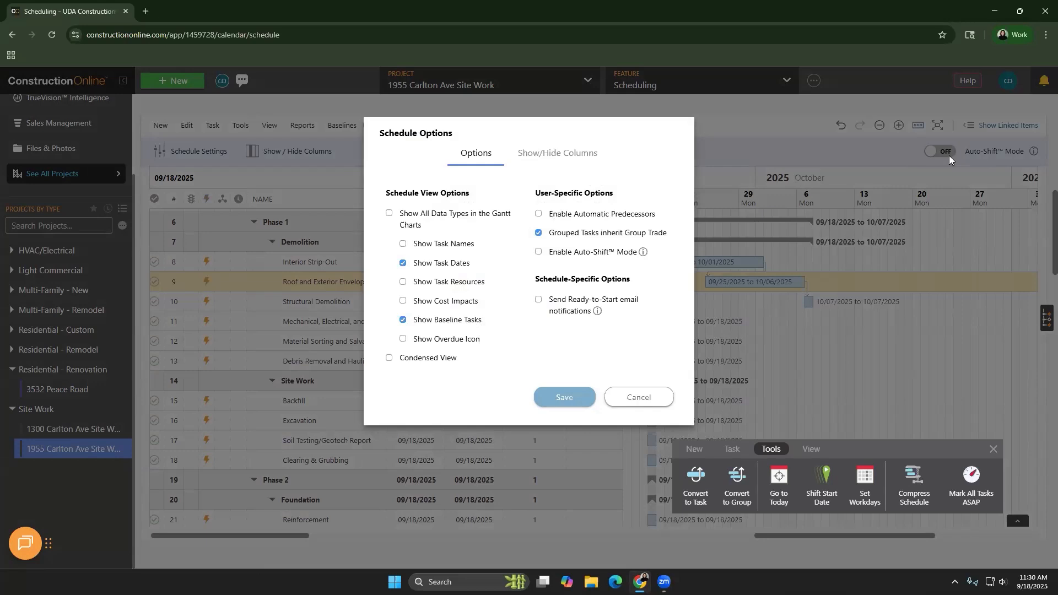
pyautogui.moveTo(644, 254)
pyautogui.click(638, 398)
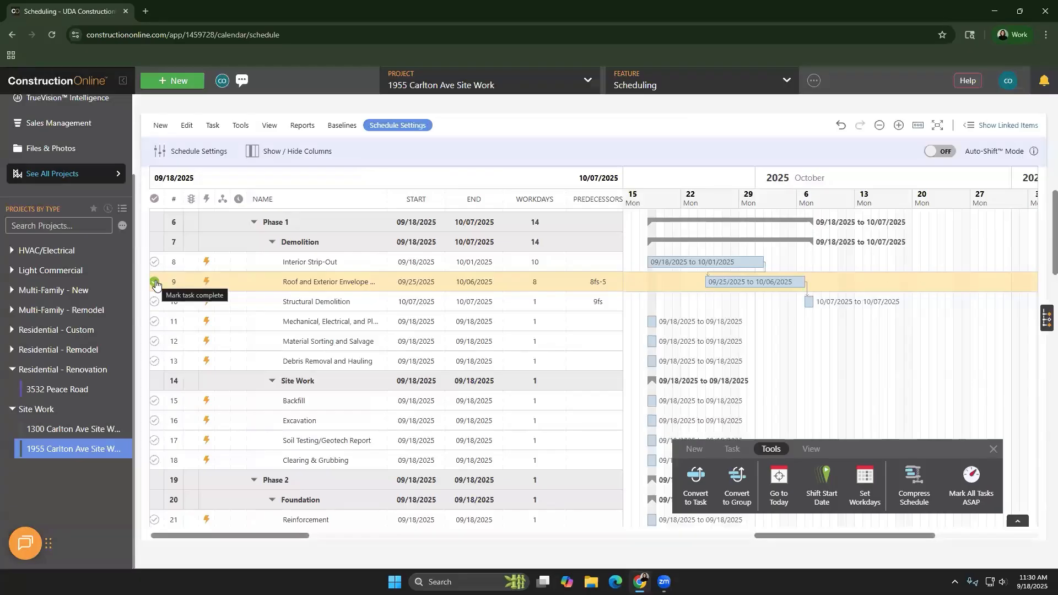
# Mark Roof and Exterior Envelope Removal complete, and Interior Strip-Out complete with Auto-Shift Mode turned on
pyautogui.click(154, 282)
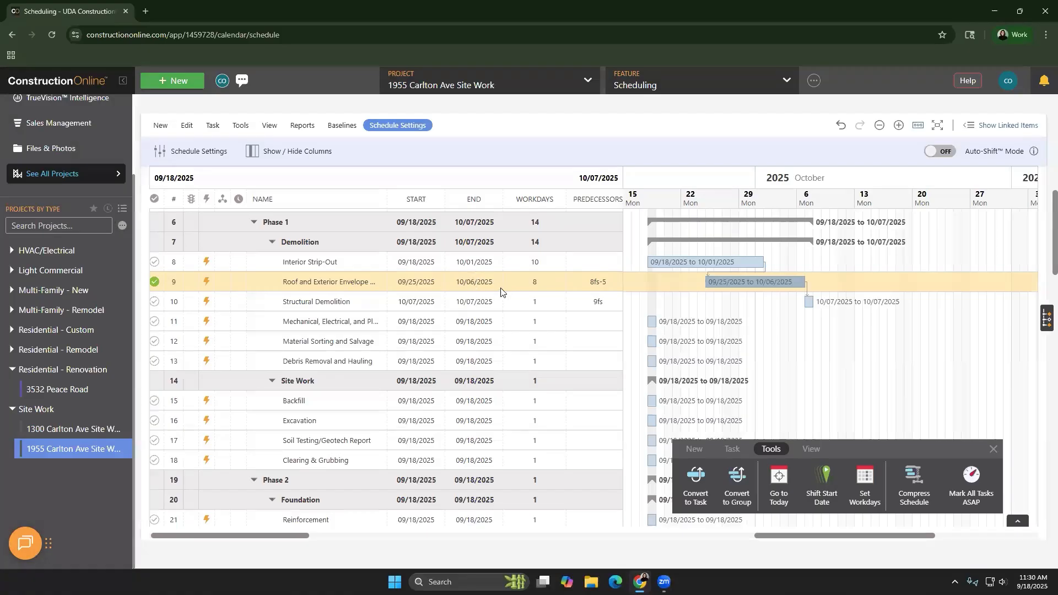
pyautogui.click(944, 152)
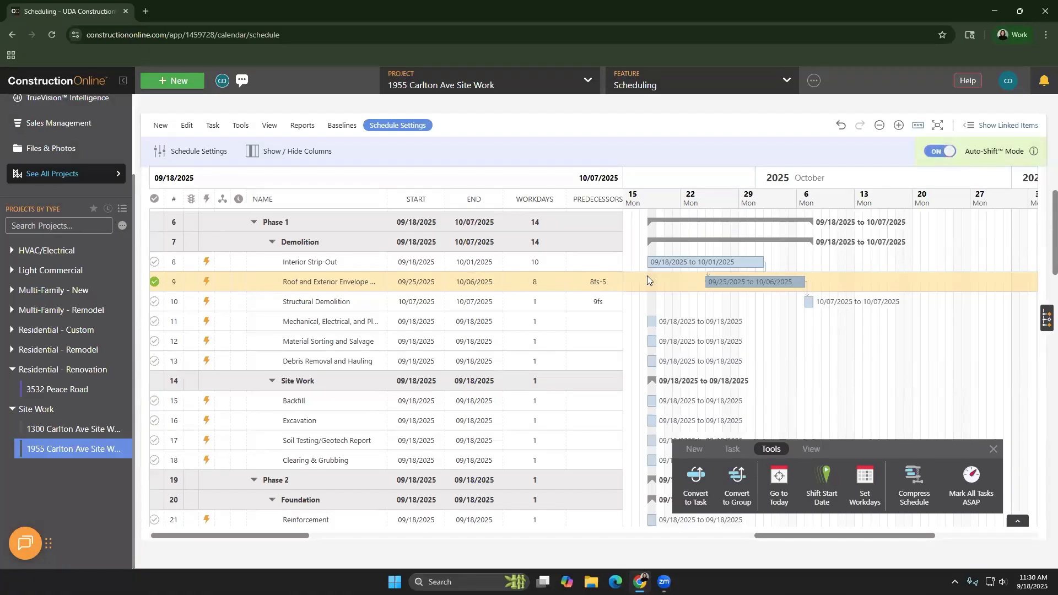
pyautogui.click(155, 263)
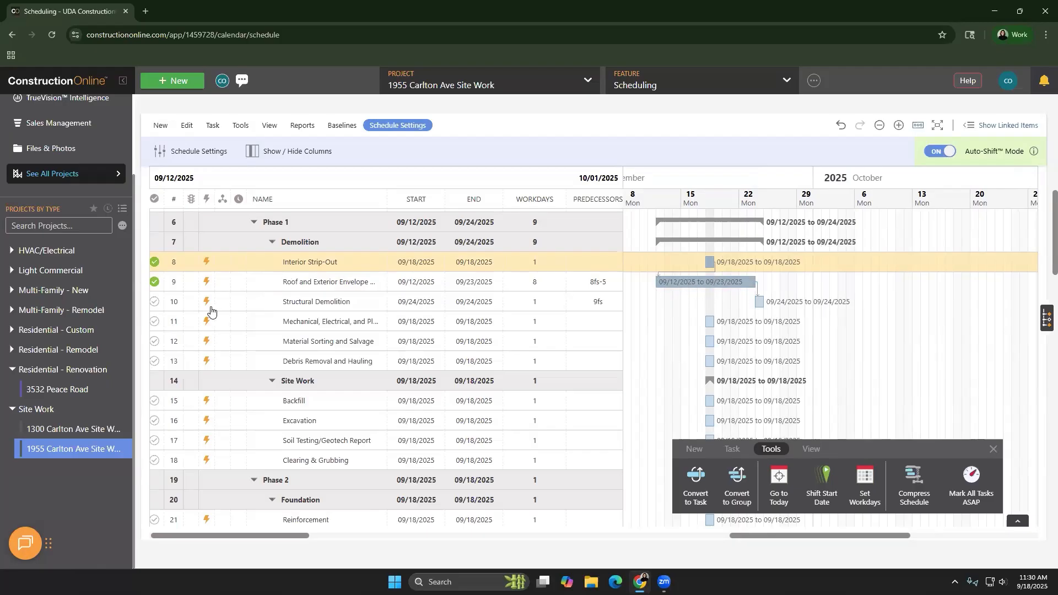
# Try to mark Structural Demolition complete, choosing to neither complete the task nor shift its dates
pyautogui.click(155, 304)
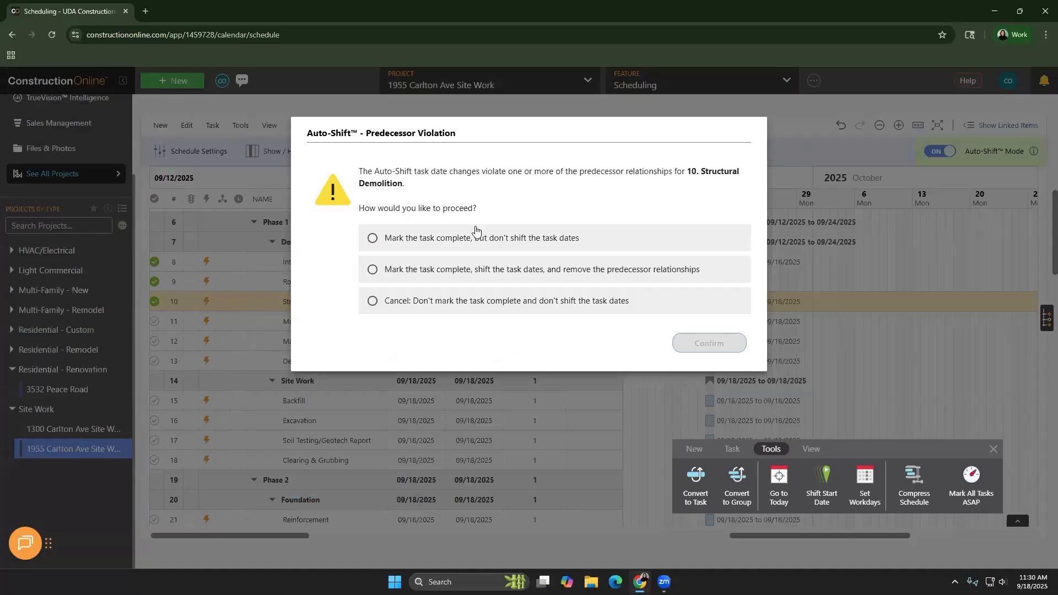
pyautogui.click(481, 302)
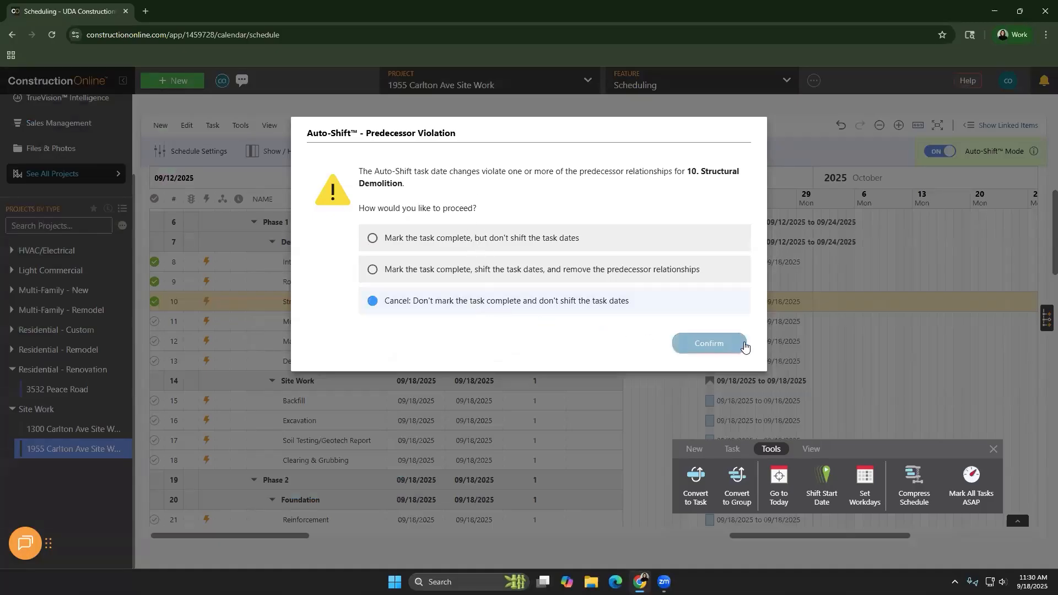
pyautogui.click(735, 343)
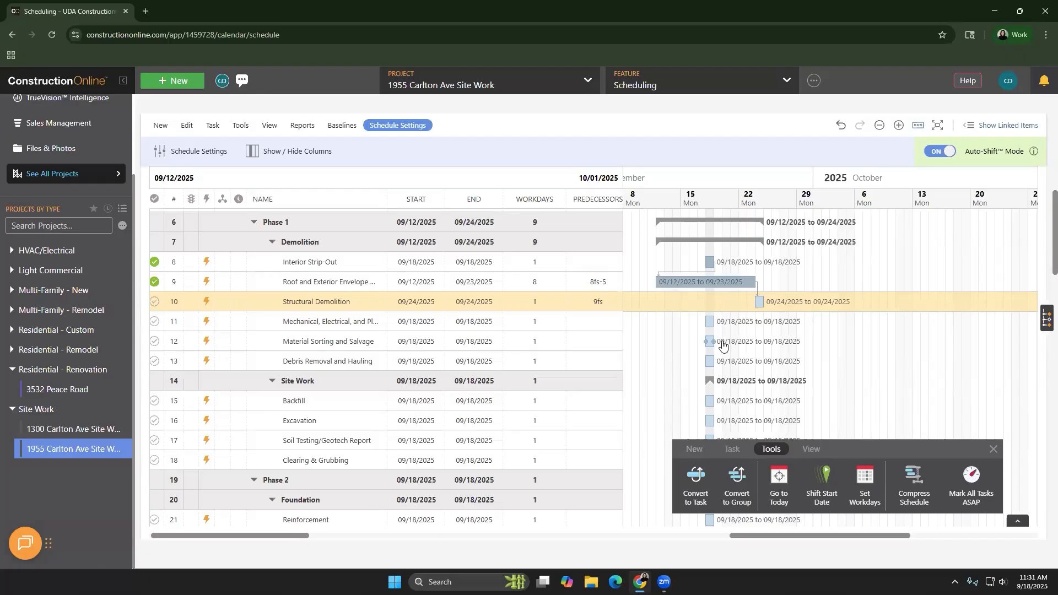
# Review the schedule progress summary, and create a schedule baseline labelled Original Schedule
pyautogui.scroll(10, 499, 182)
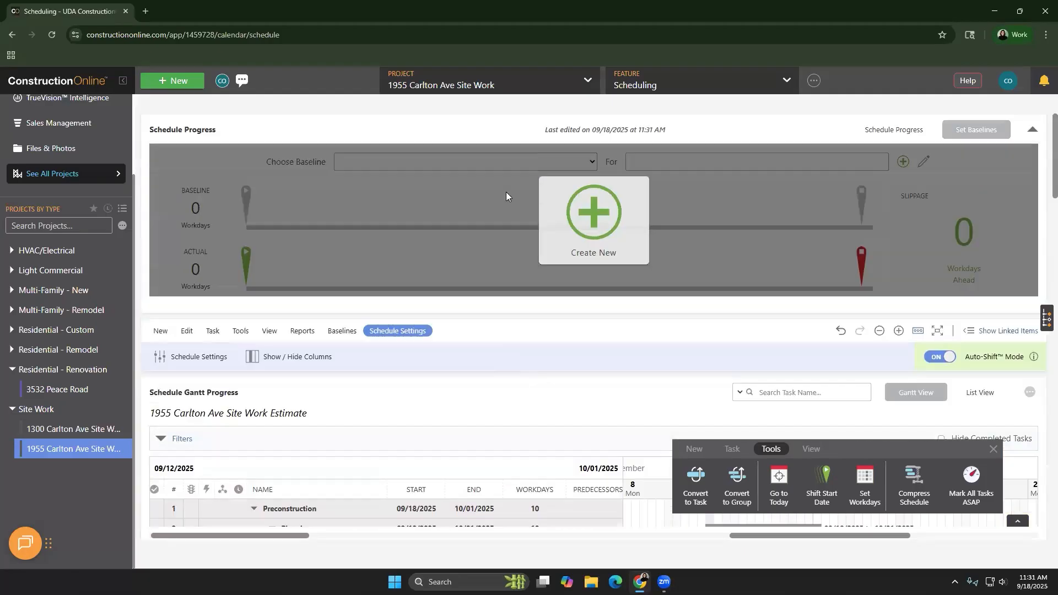
pyautogui.click(889, 131)
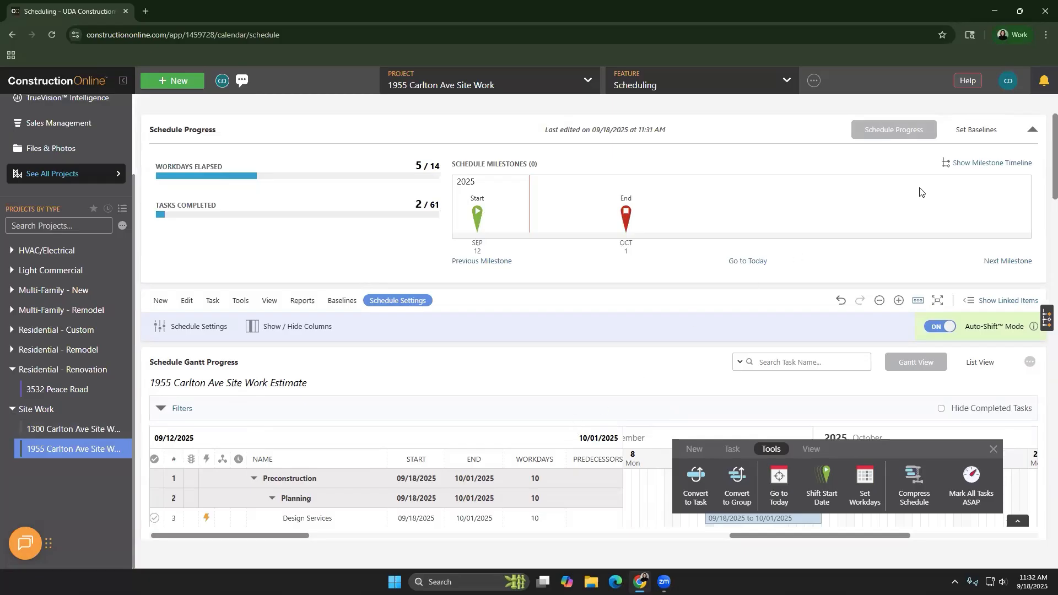
pyautogui.click(979, 130)
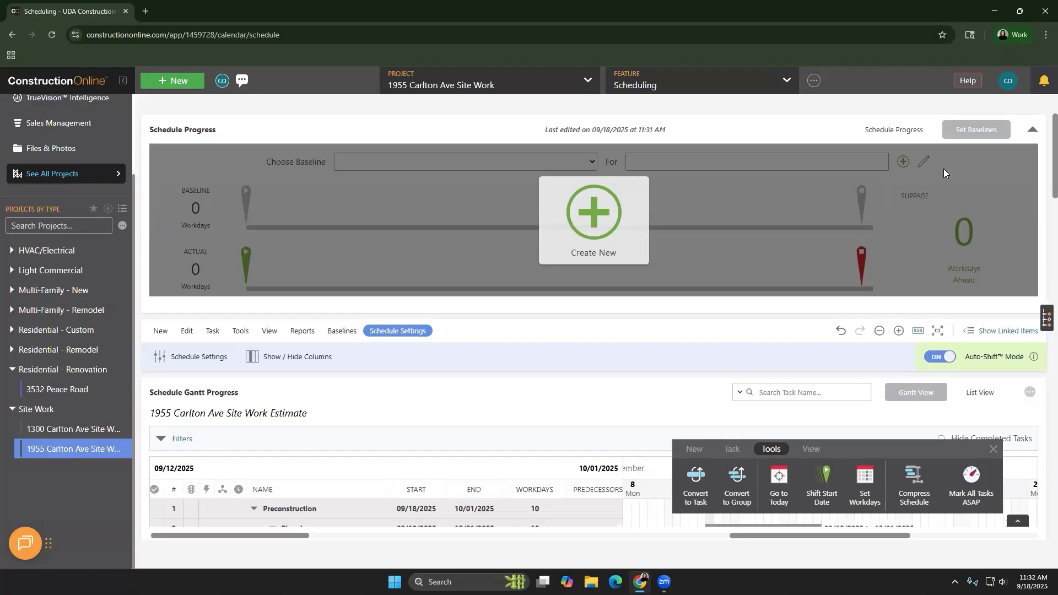
pyautogui.click(609, 214)
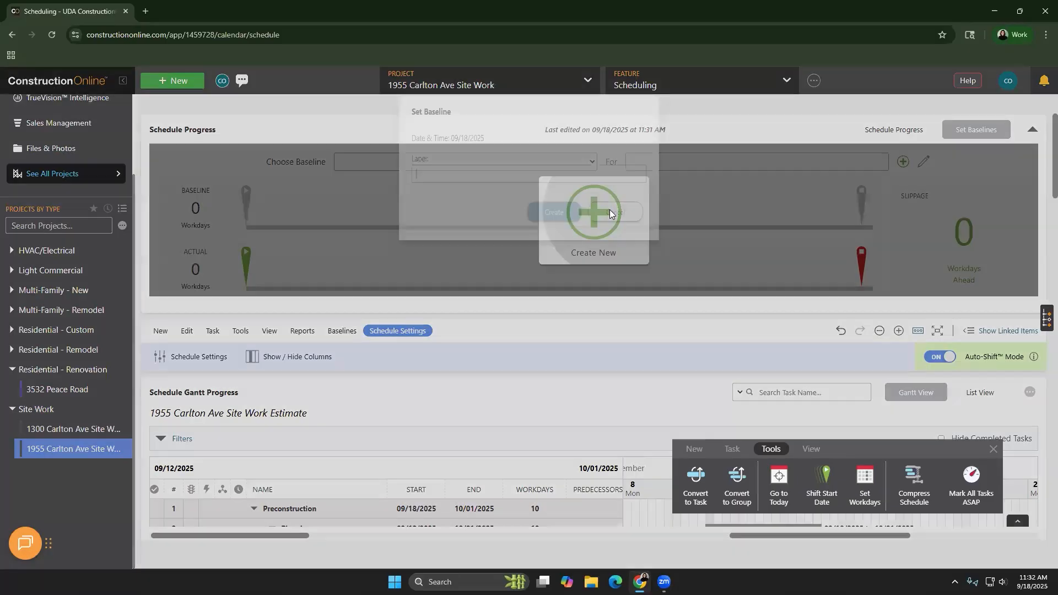
pyautogui.write('Or')
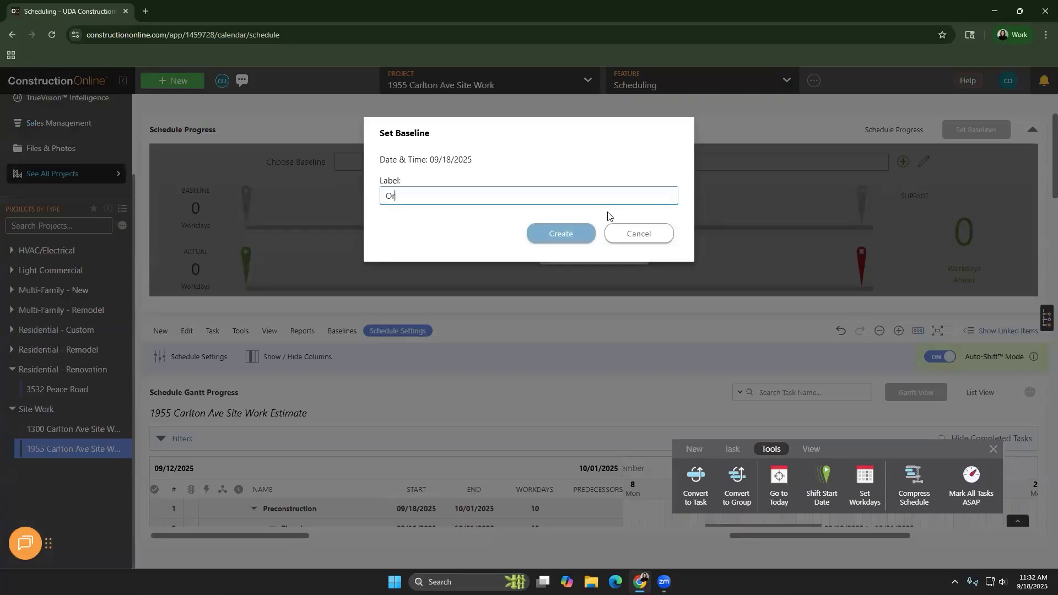
pyautogui.write('iginal Schedule')
pyautogui.click(570, 233)
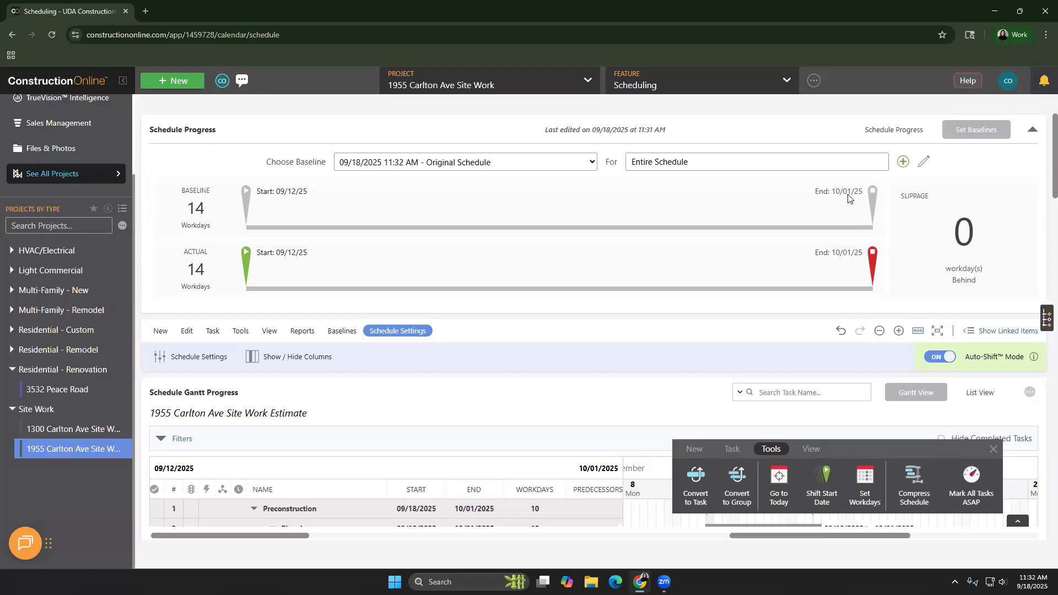
# Extend Roof and Exterior Envelope Removal on the Gantt chart to end 10/22/2025, and check the schedule's slippage against the baseline
pyautogui.scroll(-4, 848, 217)
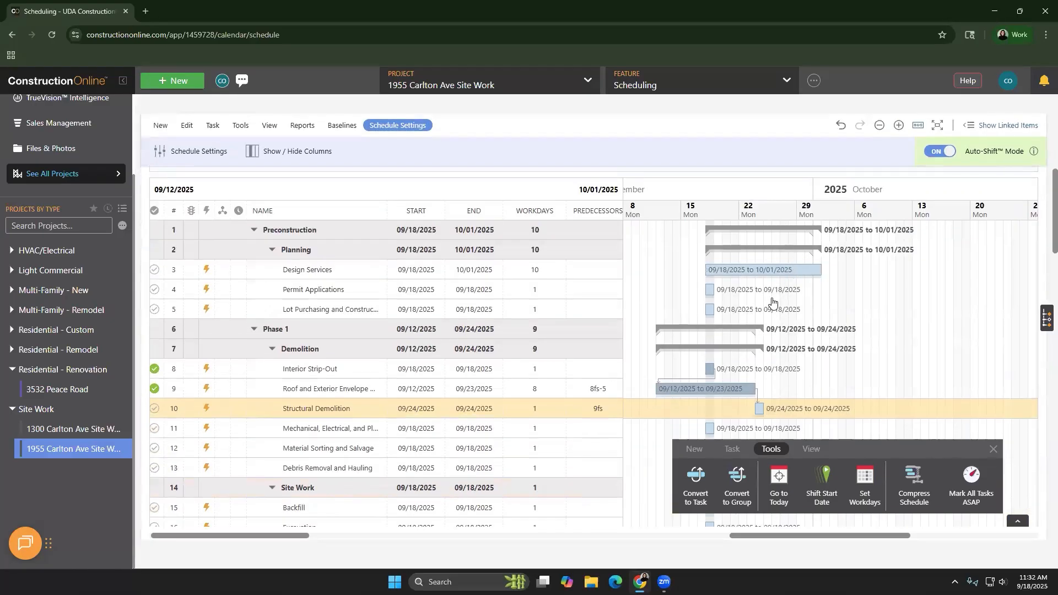
pyautogui.scroll(-2, 772, 302)
pyautogui.moveTo(766, 284); pyautogui.dragTo(992, 284)
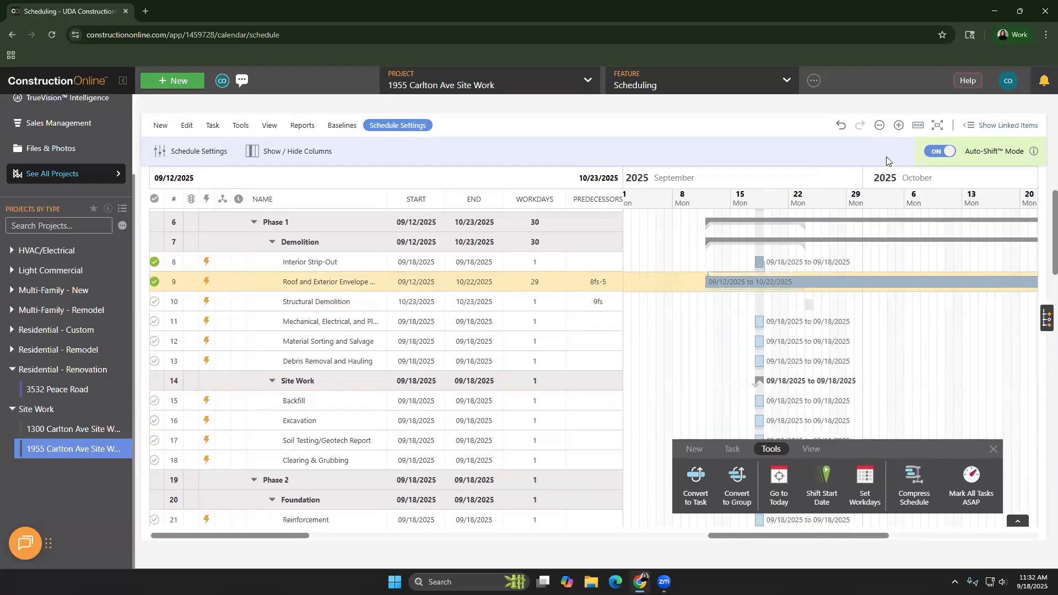
pyautogui.scroll(6, 887, 160)
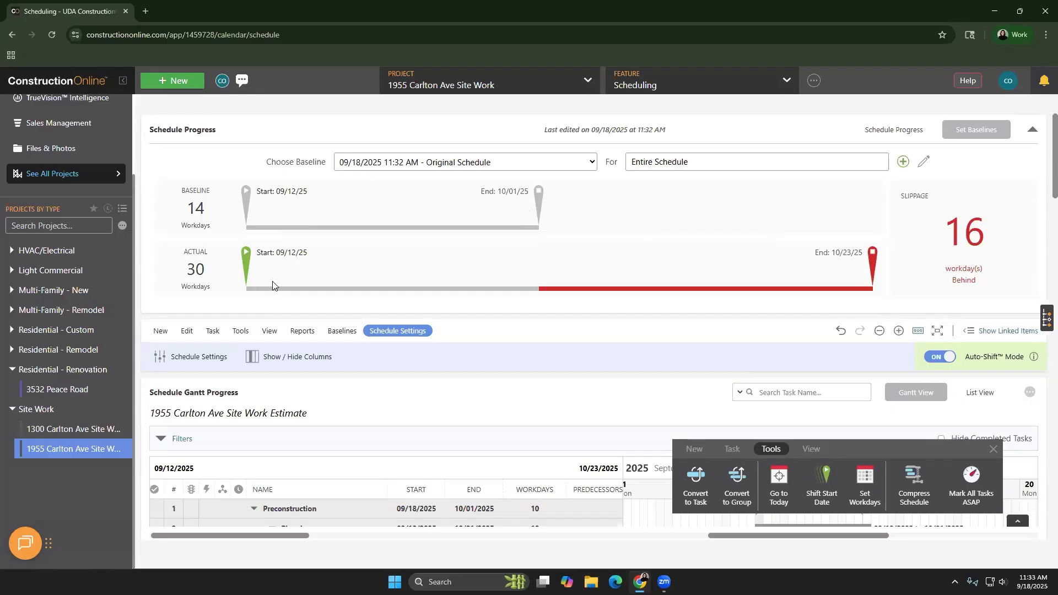
# Inspect the baseline marker in the Structural Demolition row, and move Interior Strip-Out to 09/30/2025 on the Gantt chart
pyautogui.scroll(-4, 522, 250)
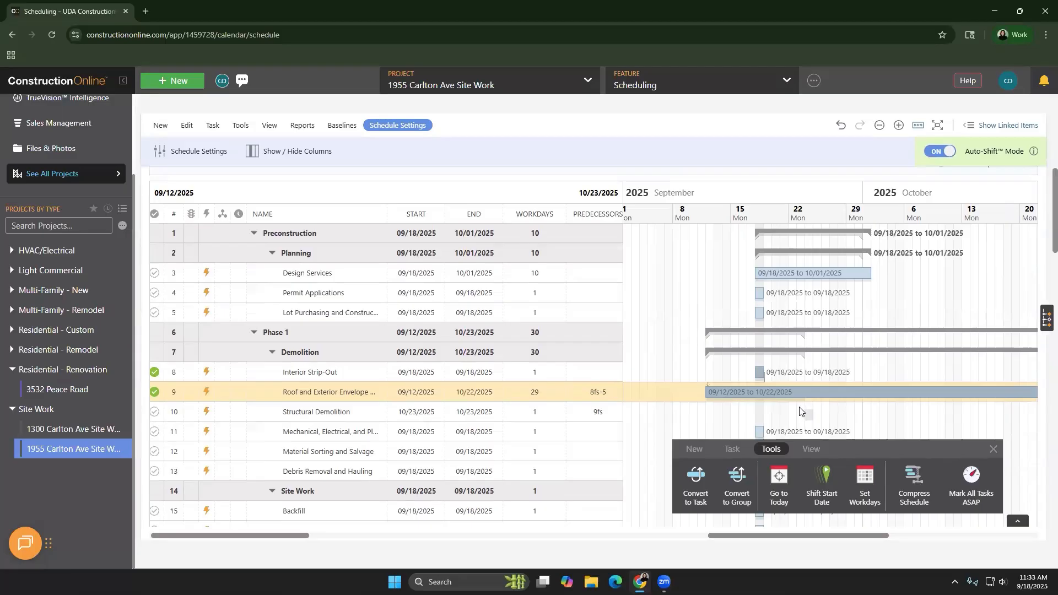
pyautogui.click(809, 424)
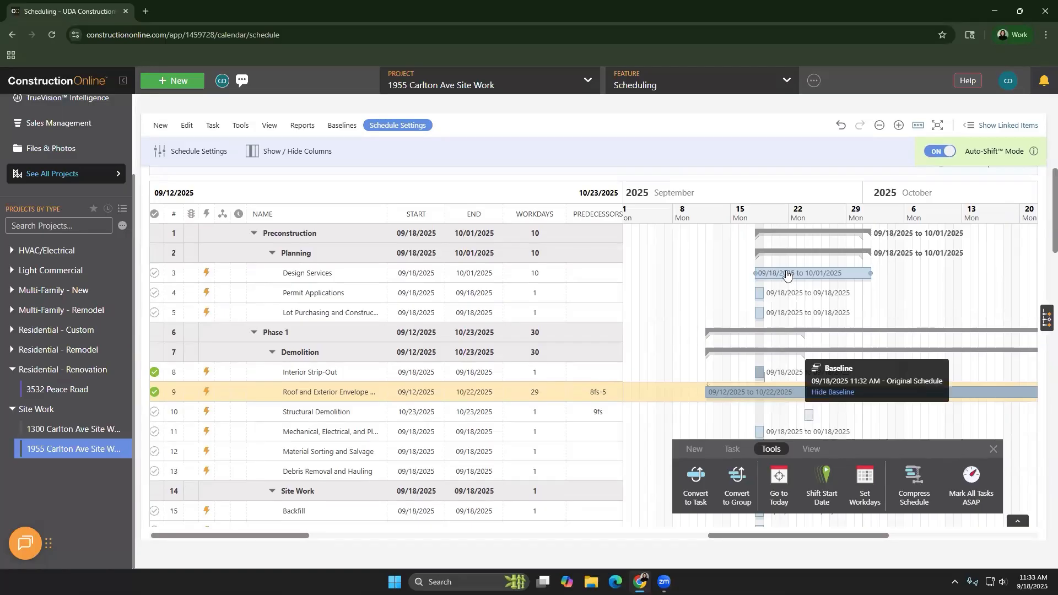
pyautogui.click(810, 273)
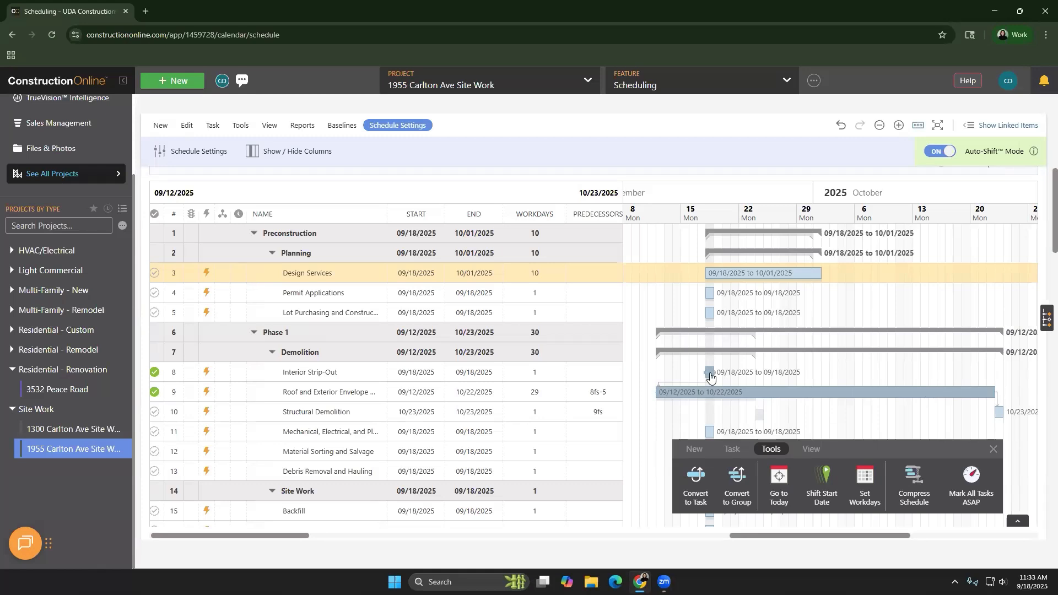
pyautogui.click(760, 378)
pyautogui.moveTo(761, 378); pyautogui.dragTo(808, 379)
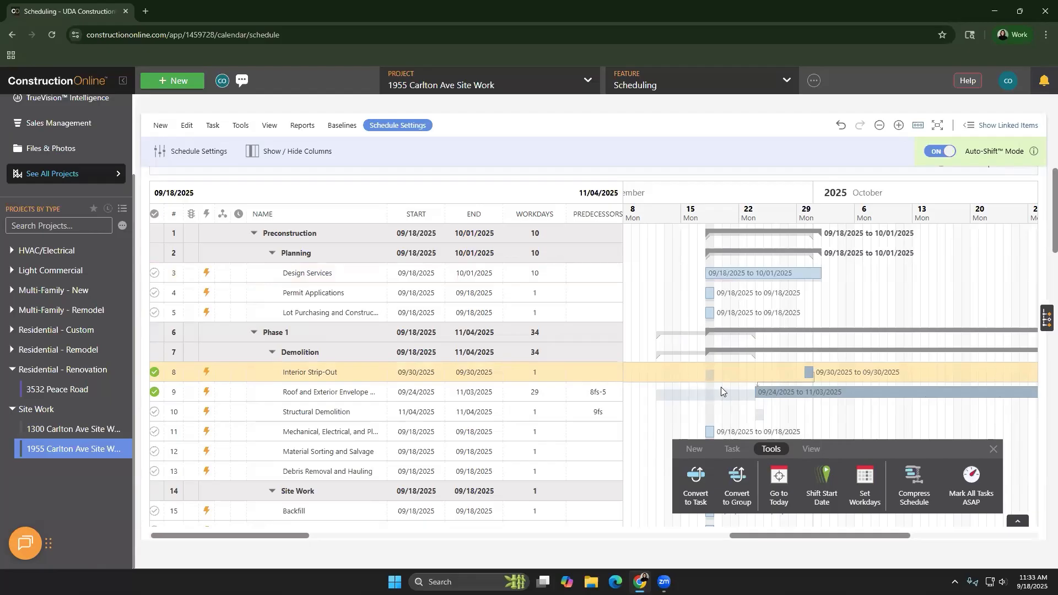
# Create a second schedule baseline labelled Phase 1
pyautogui.scroll(5, 721, 411)
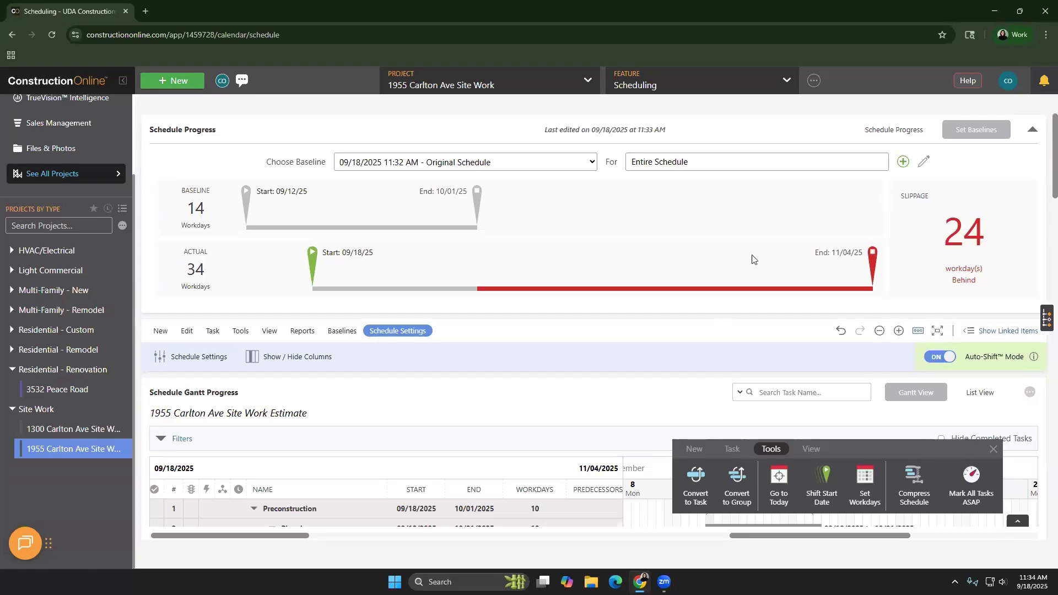
pyautogui.click(903, 161)
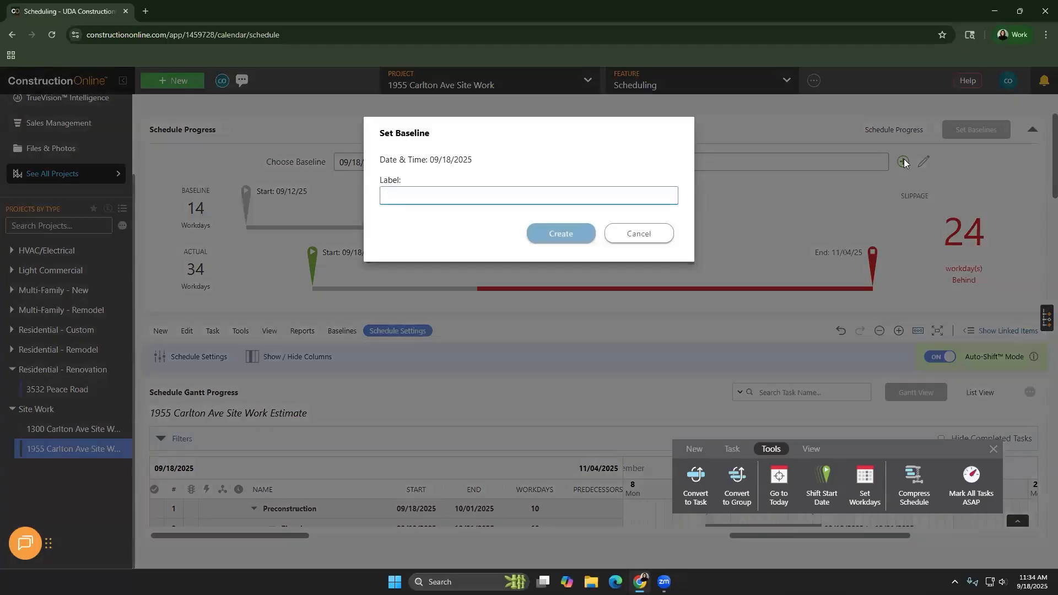
pyautogui.write('Phase 1')
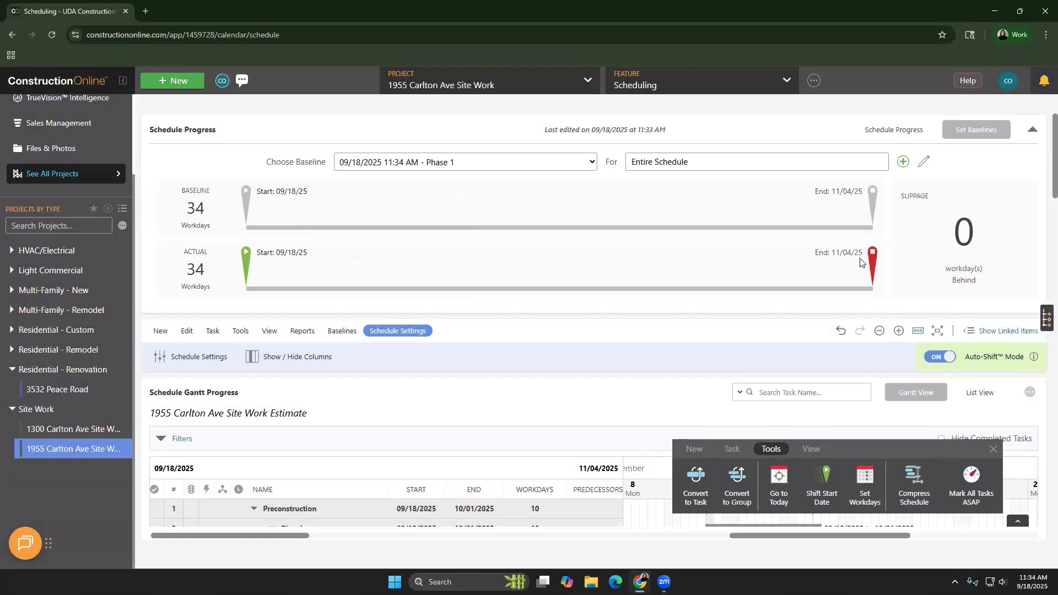
# Compare the schedule with the Original Schedule baseline, and switch the comparison back to the Phase 1 baseline
pyautogui.click(510, 164)
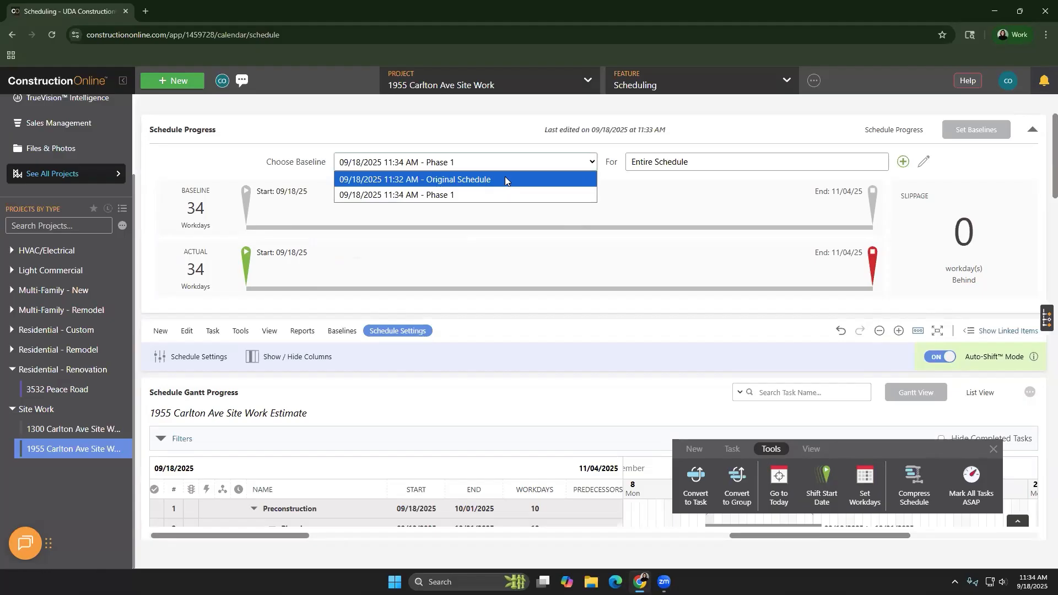
pyautogui.click(504, 177)
pyautogui.click(507, 163)
pyautogui.click(501, 195)
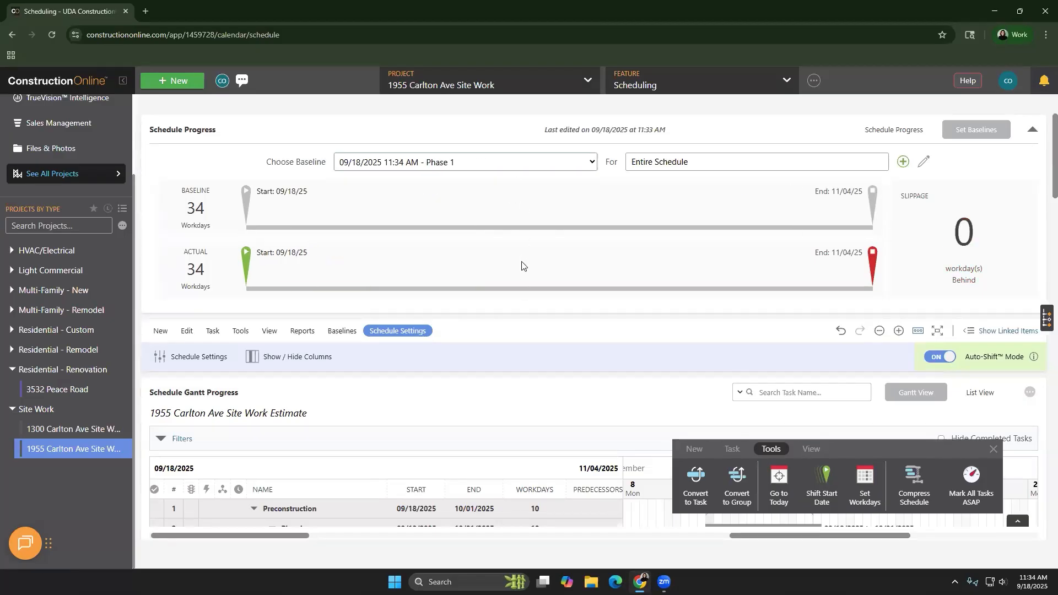
# Show the slippage against the Phase 1 baseline for the Phase 1 group only
pyautogui.click(663, 161)
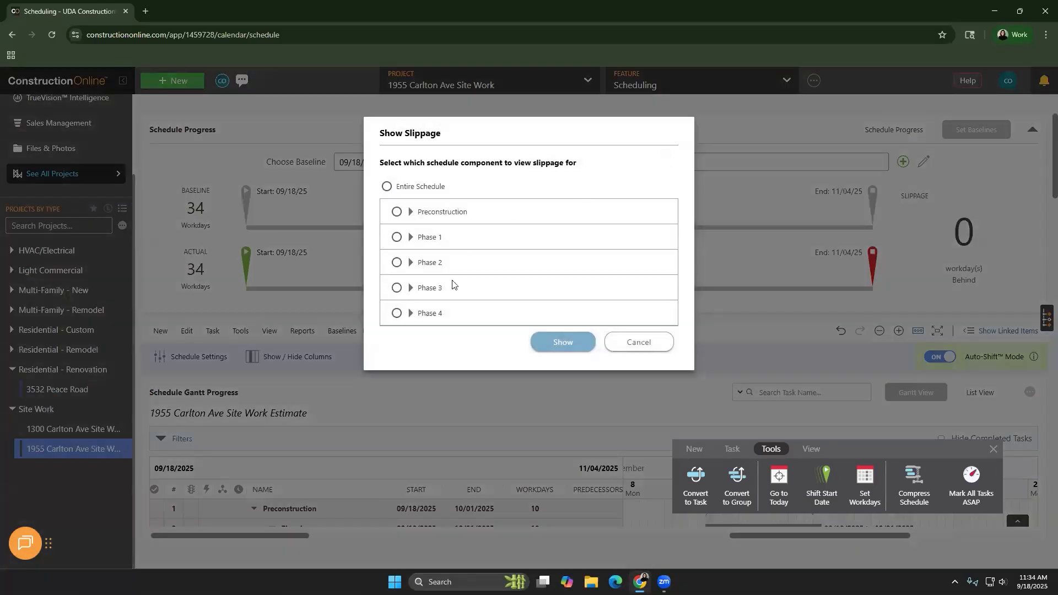
pyautogui.click(409, 239)
pyautogui.click(409, 237)
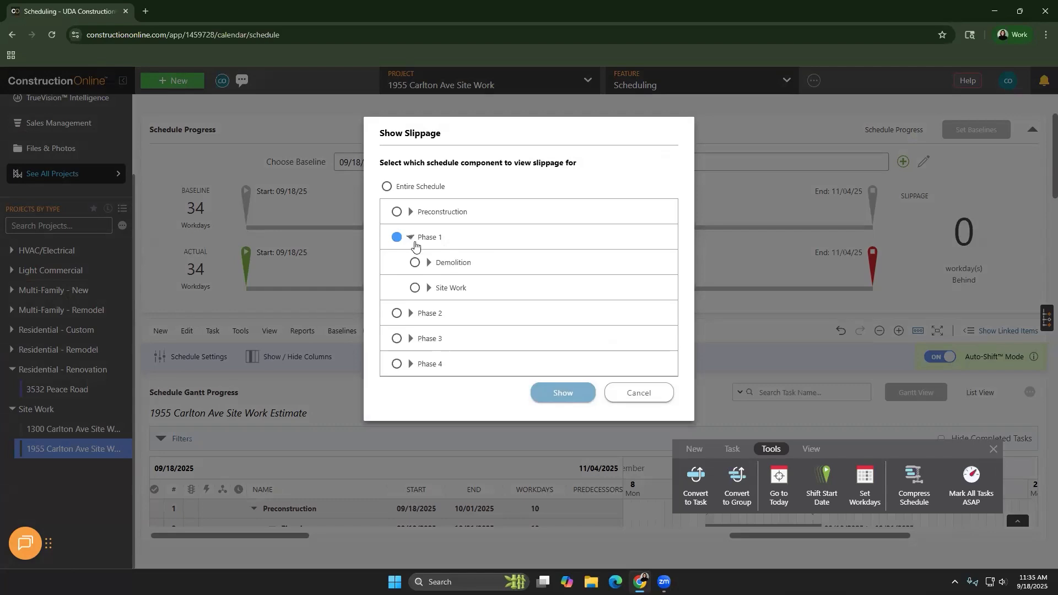
pyautogui.click(570, 392)
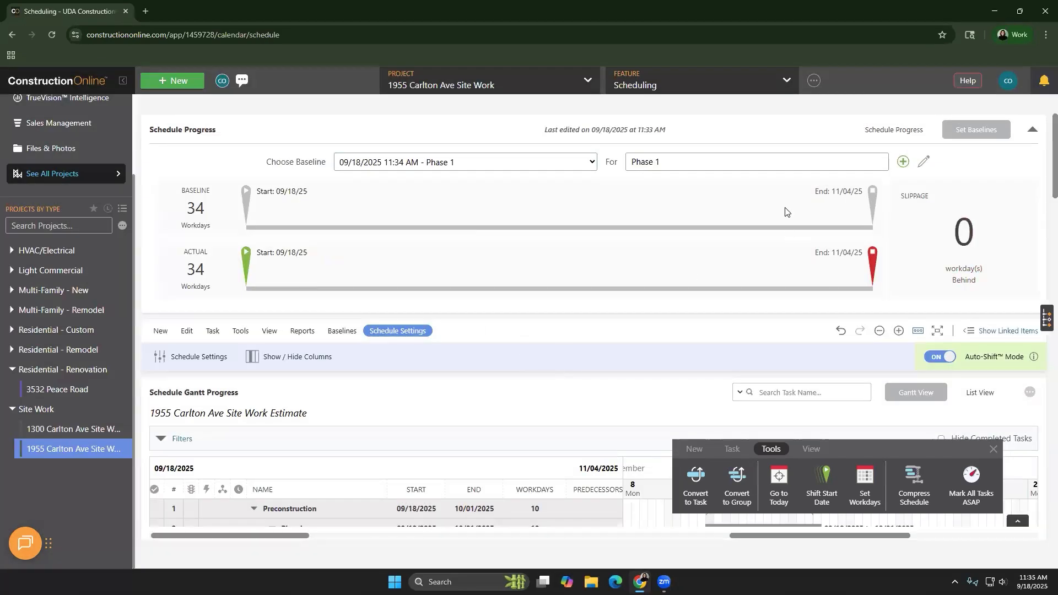
# Choose the Original Schedule baseline and show its slippage for the Phase 1 group
pyautogui.click(515, 165)
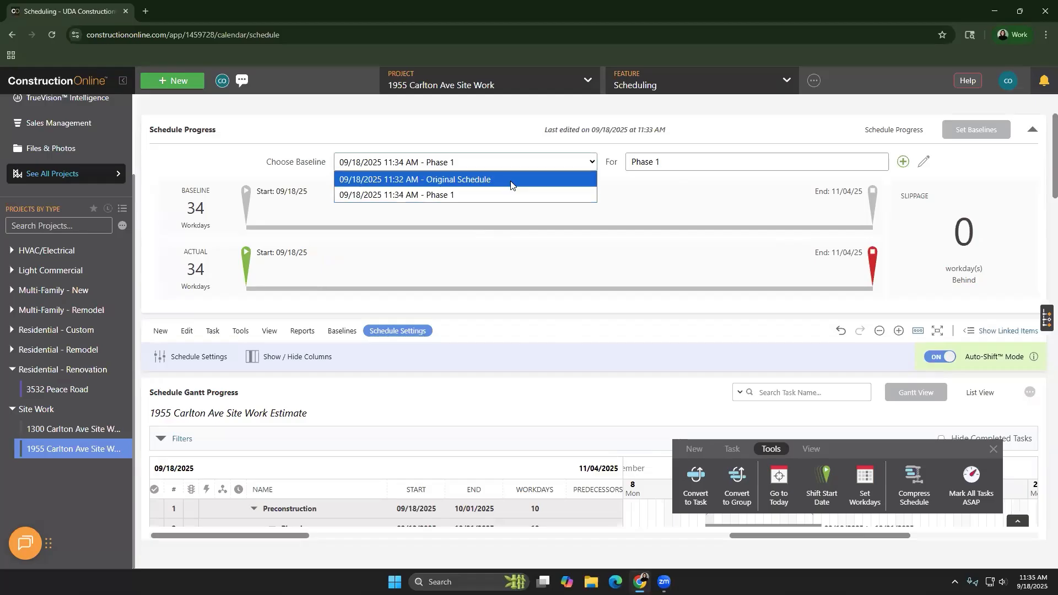
pyautogui.click(510, 180)
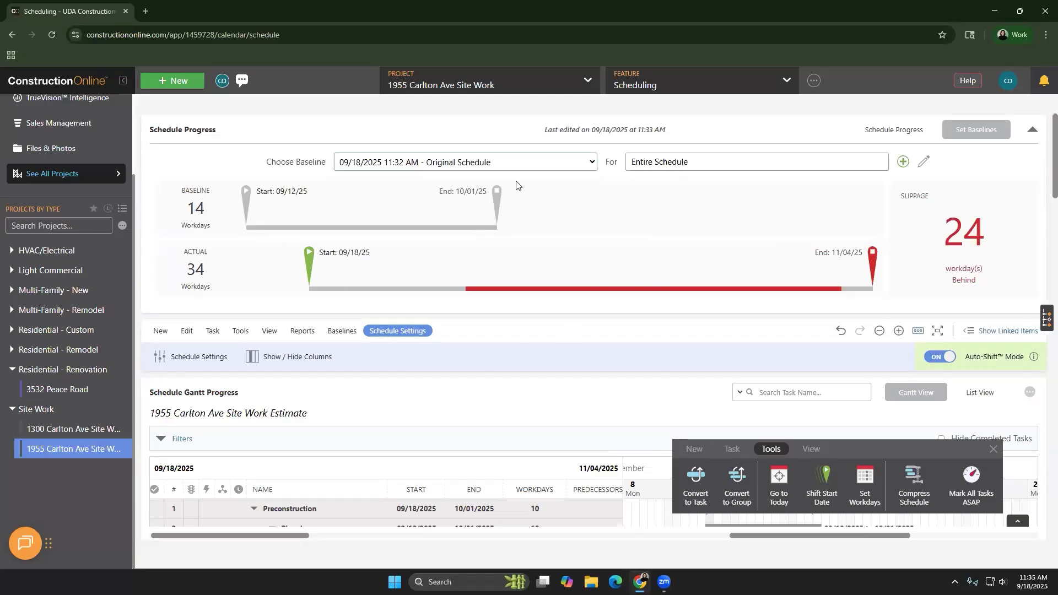
pyautogui.click(671, 166)
pyautogui.click(462, 238)
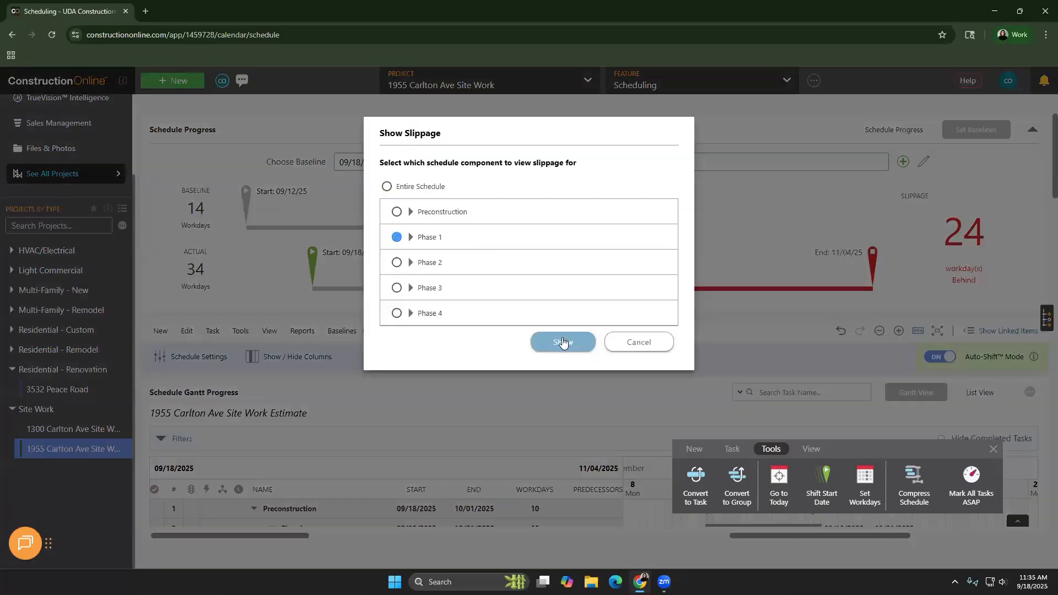
pyautogui.click(630, 333)
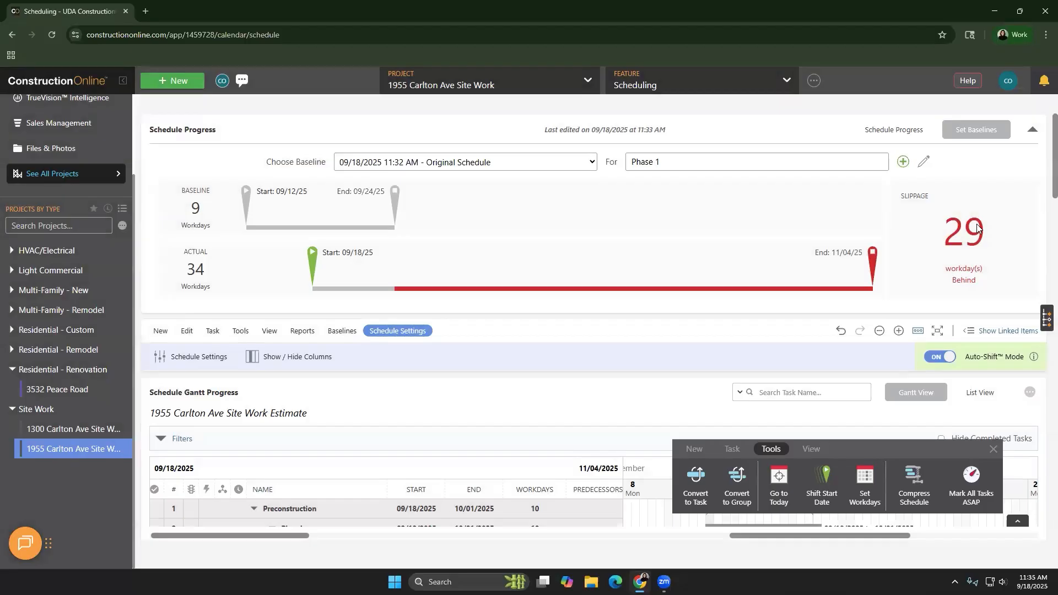
# Set the slippage view for the Original Schedule baseline back to Entire Schedule
pyautogui.click(556, 161)
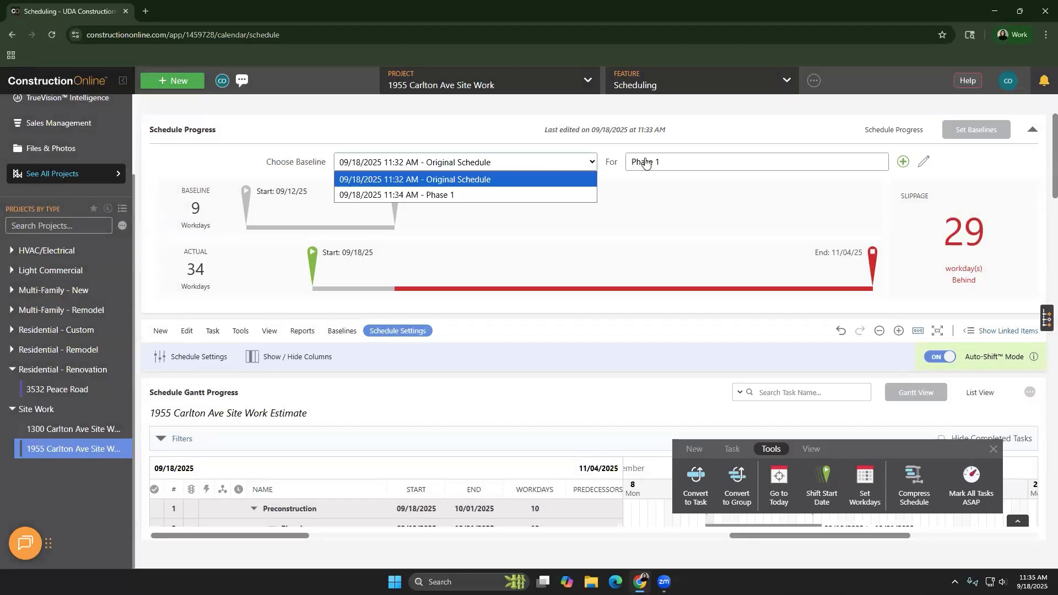
pyautogui.click(643, 162)
pyautogui.click(411, 187)
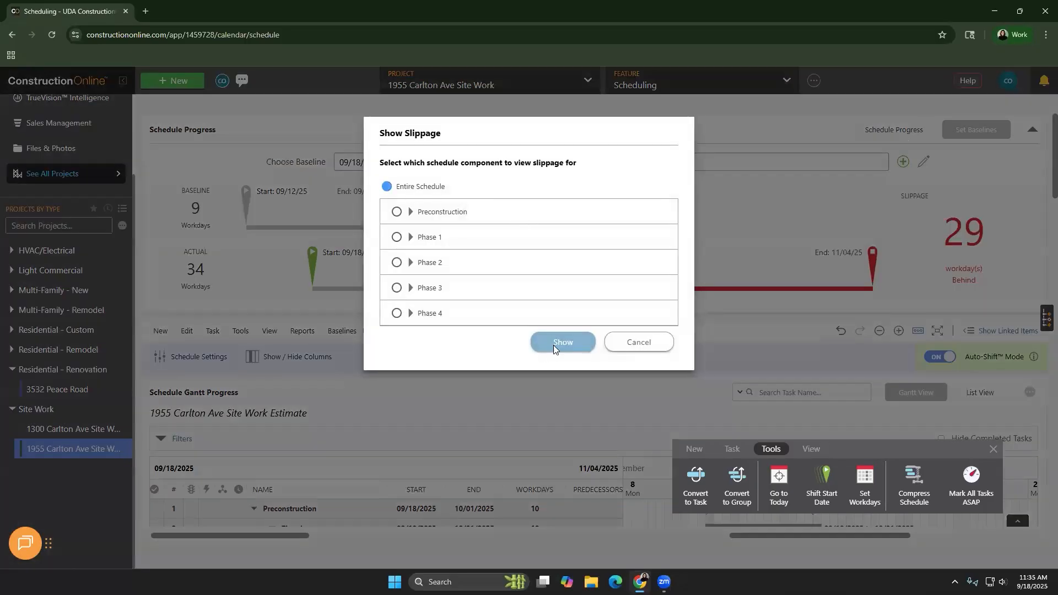
pyautogui.click(555, 345)
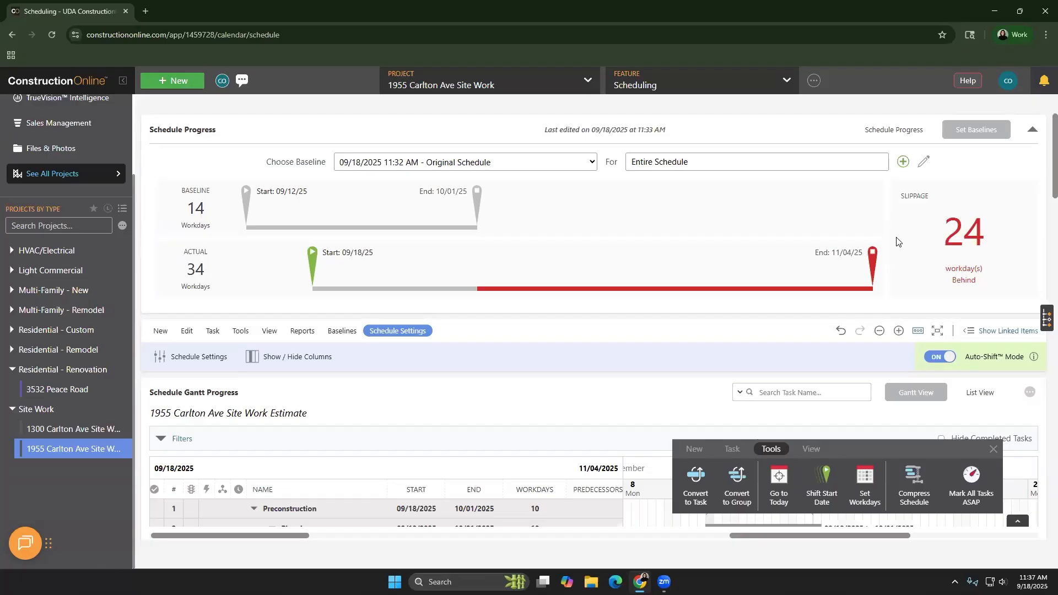
pyautogui.click(31, 391)
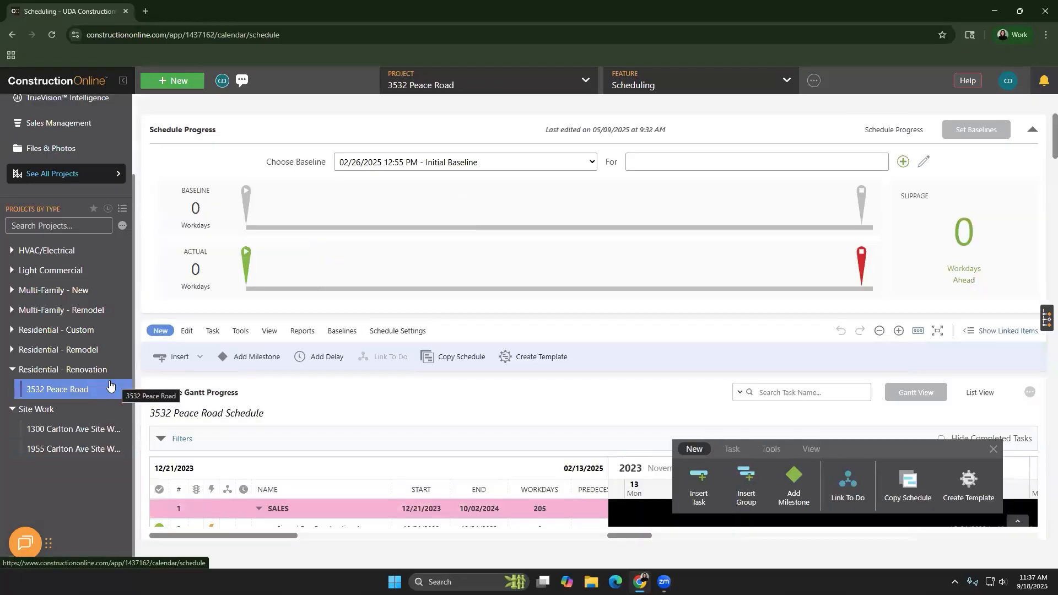
pyautogui.scroll(-5, 289, 348)
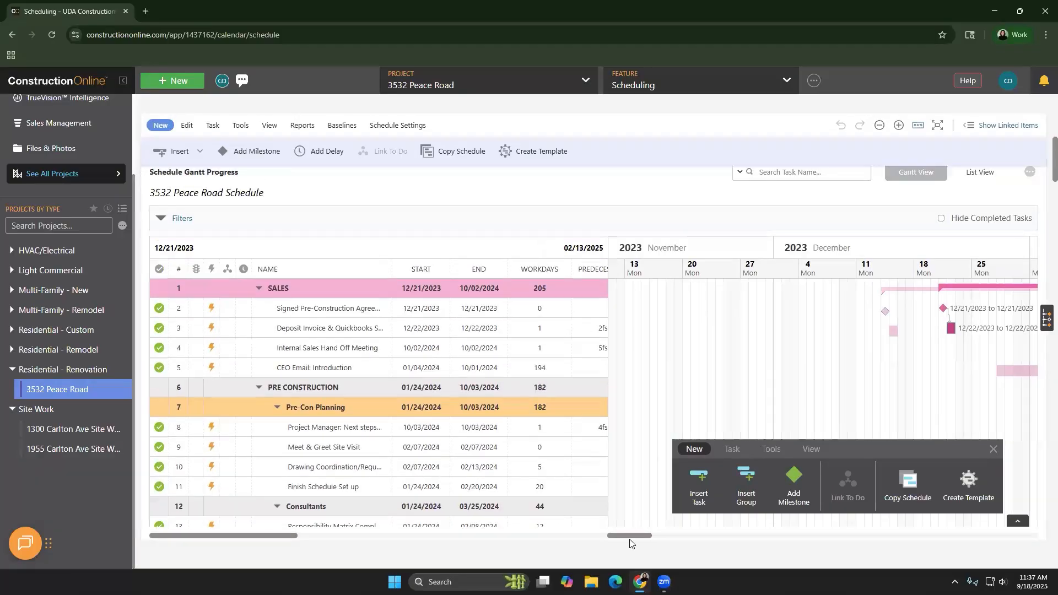
pyautogui.moveTo(626, 538); pyautogui.dragTo(635, 542)
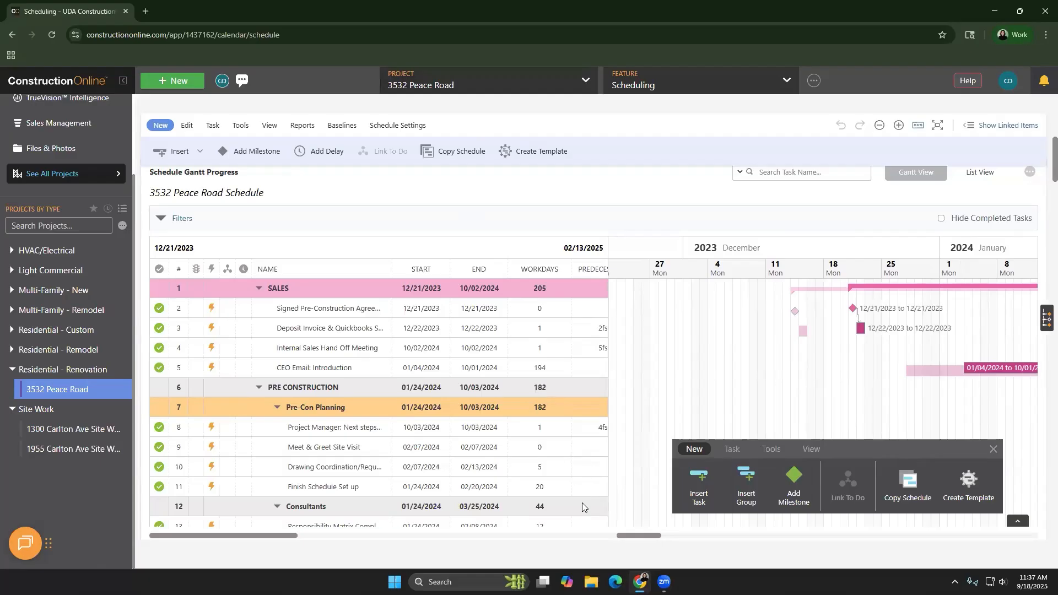
pyautogui.moveTo(628, 538); pyautogui.dragTo(683, 532)
pyautogui.scroll(-3, 682, 360)
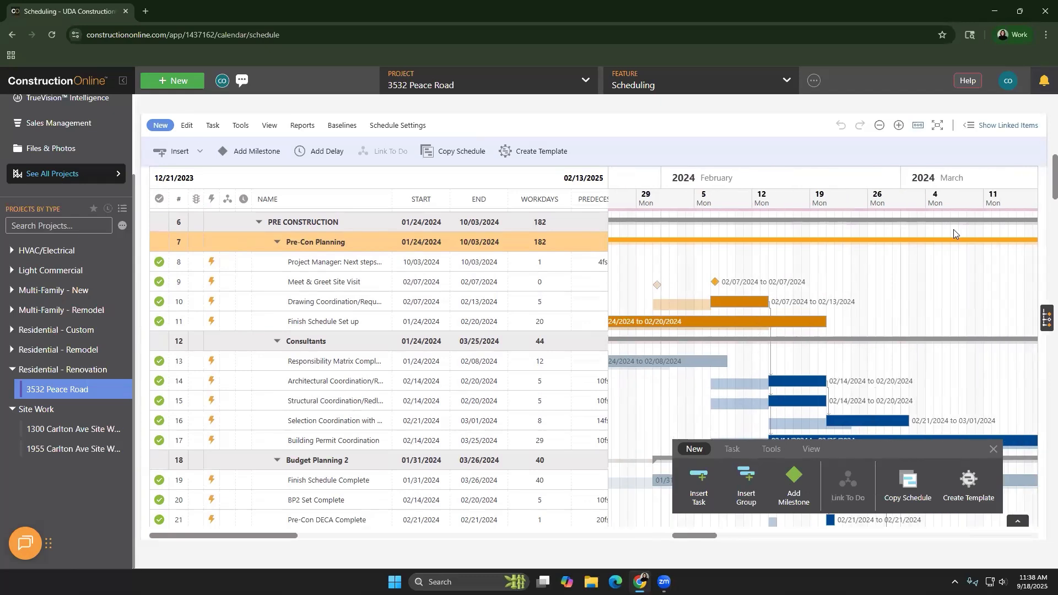
pyautogui.scroll(-2, 1041, 198)
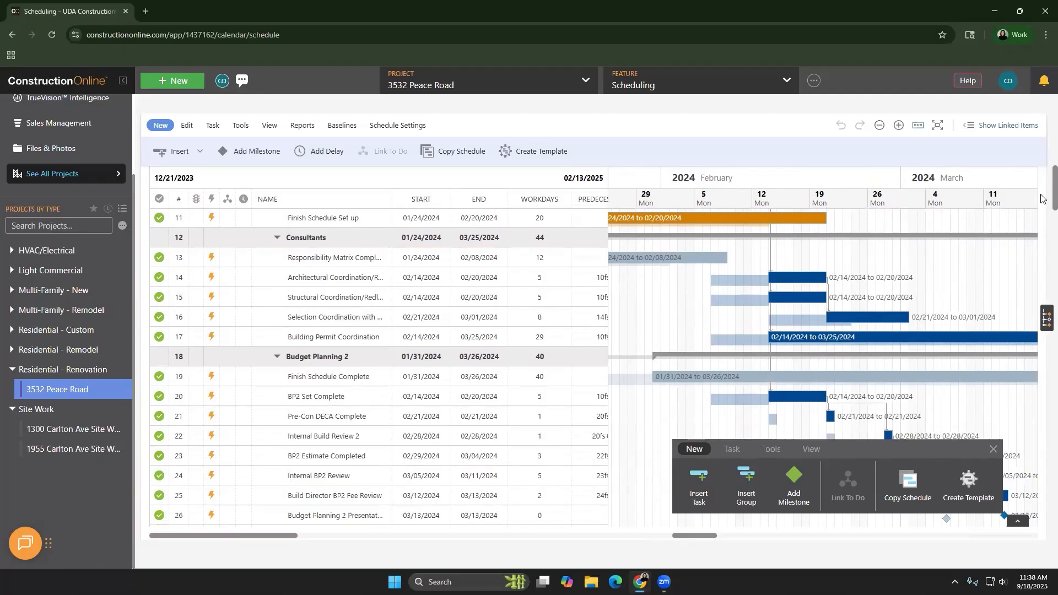
pyautogui.scroll(-4, 1041, 198)
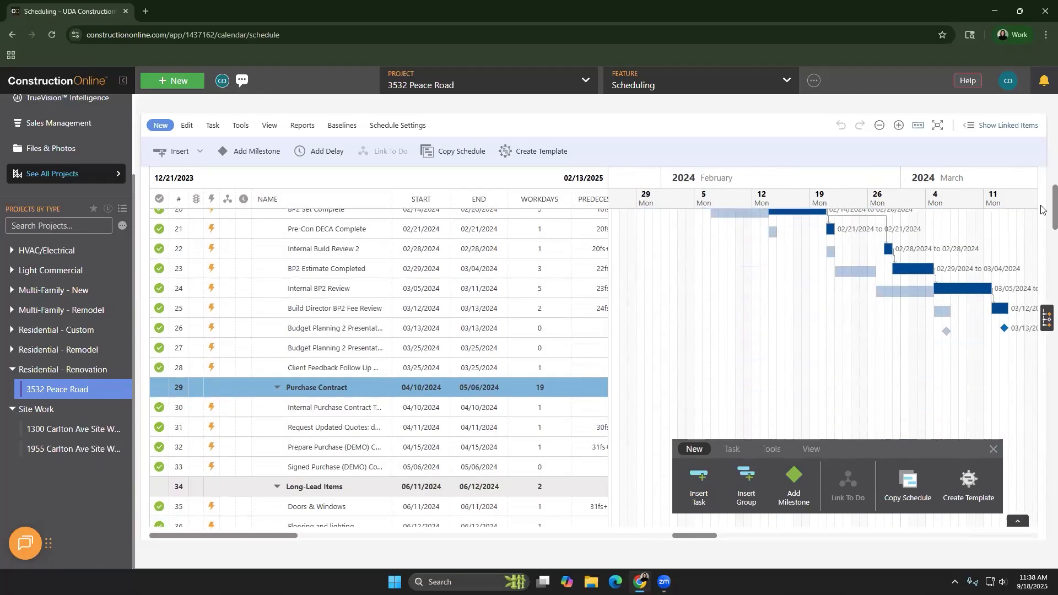
pyautogui.scroll(4, 1041, 210)
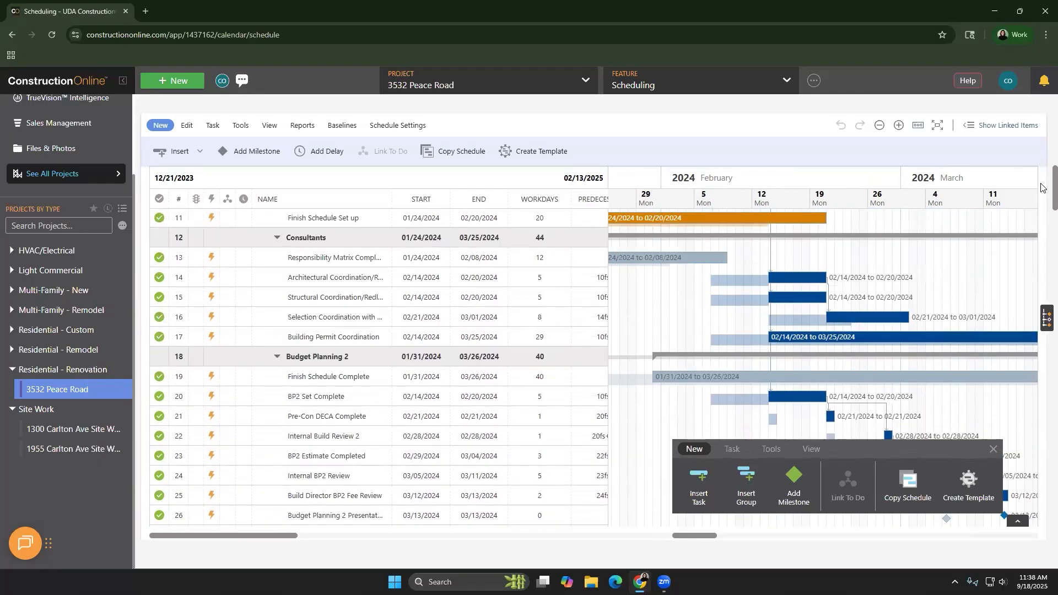
pyautogui.scroll(4, 1041, 188)
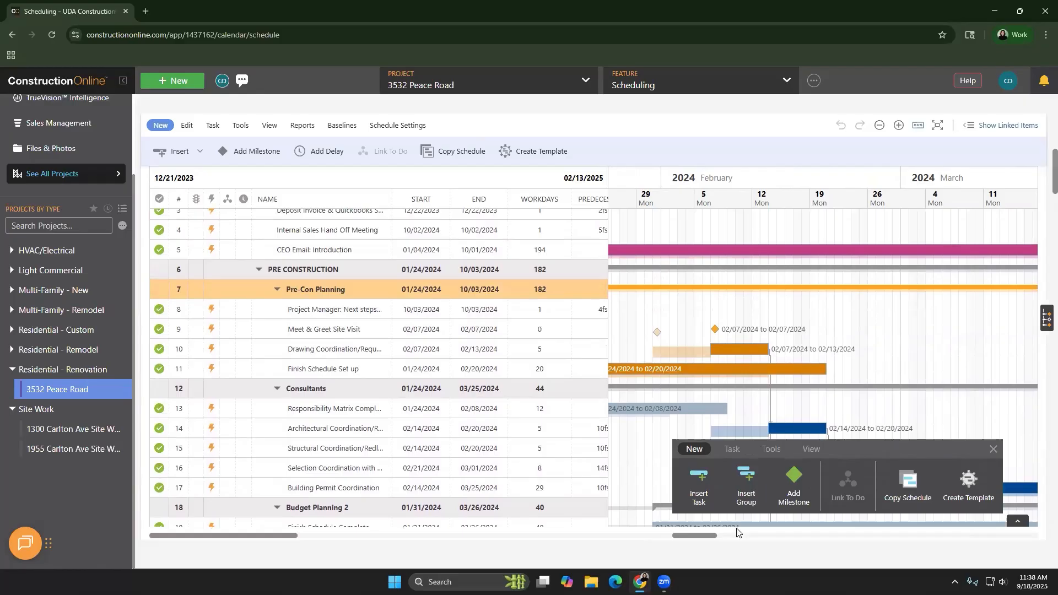
pyautogui.moveTo(706, 536); pyautogui.dragTo(689, 534)
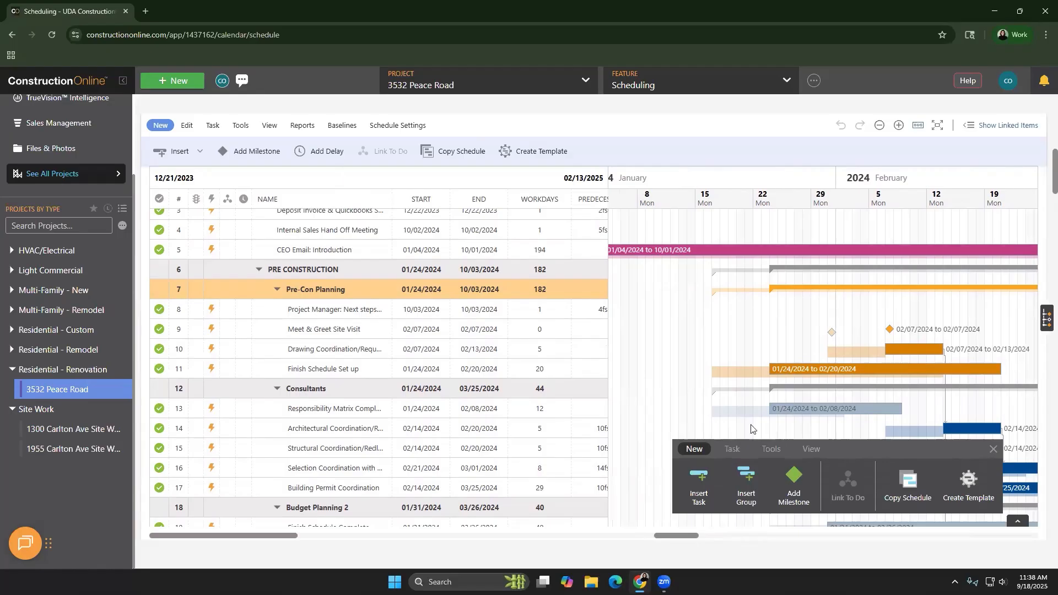
pyautogui.click(808, 450)
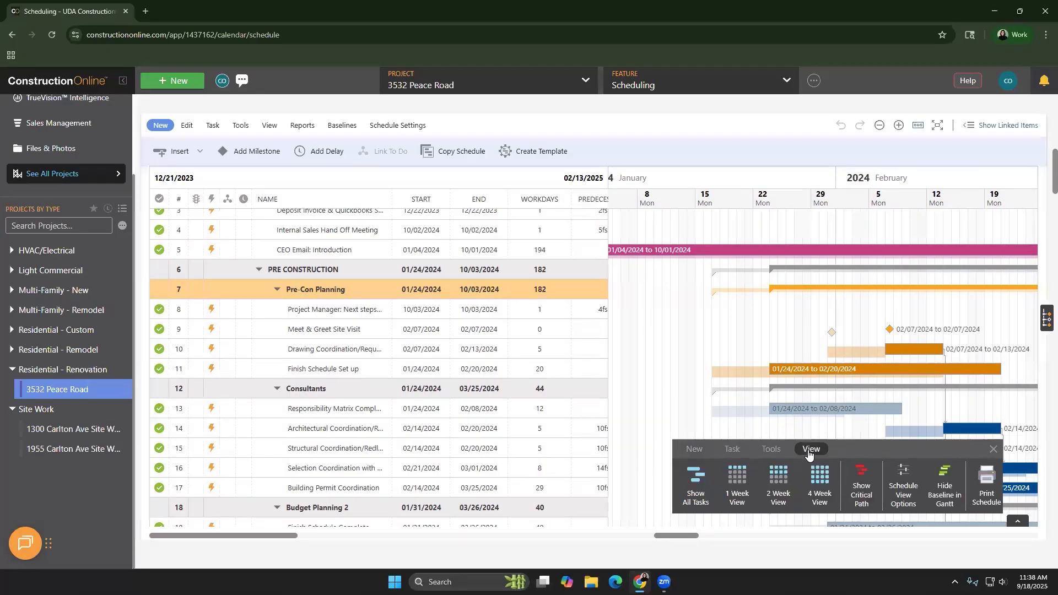